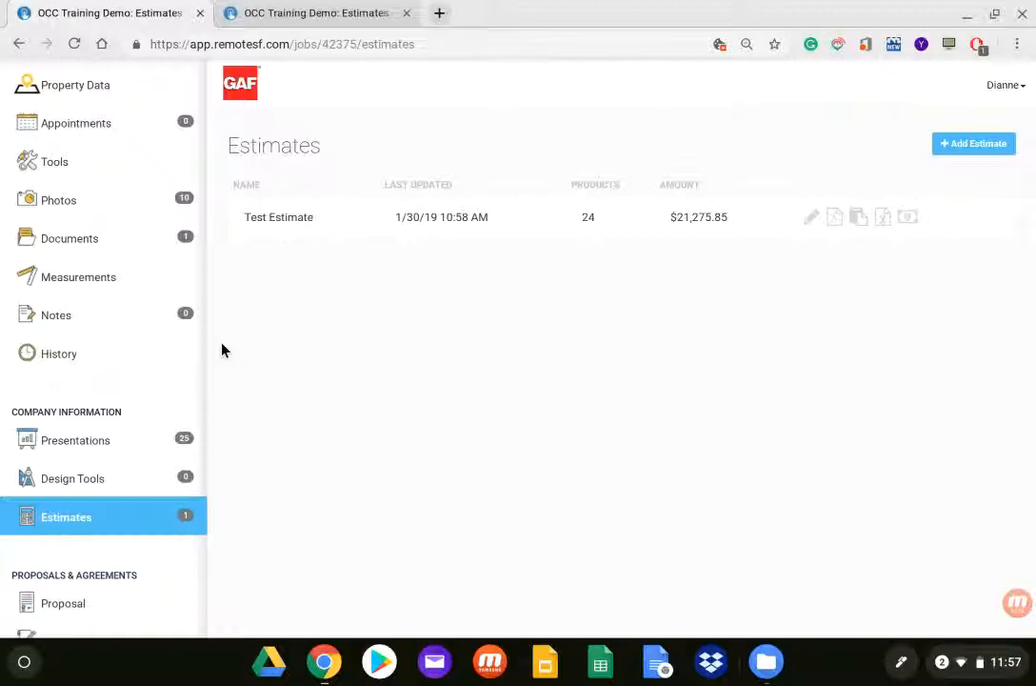
Step: Review the line items in the Siding group of the existing Test Estimate
click(259, 16)
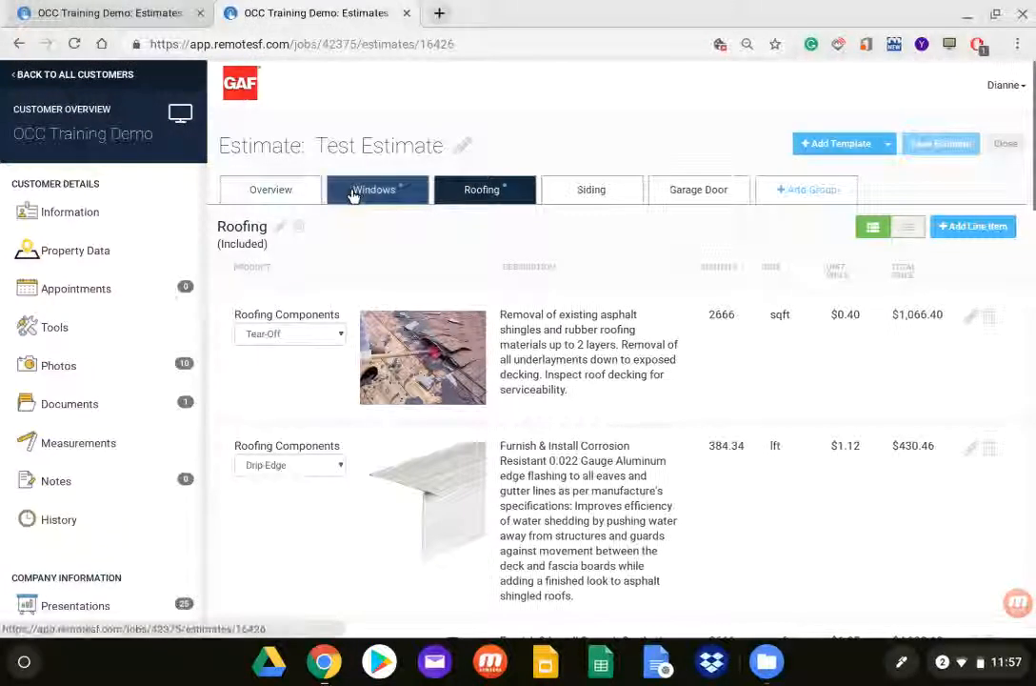
click(591, 190)
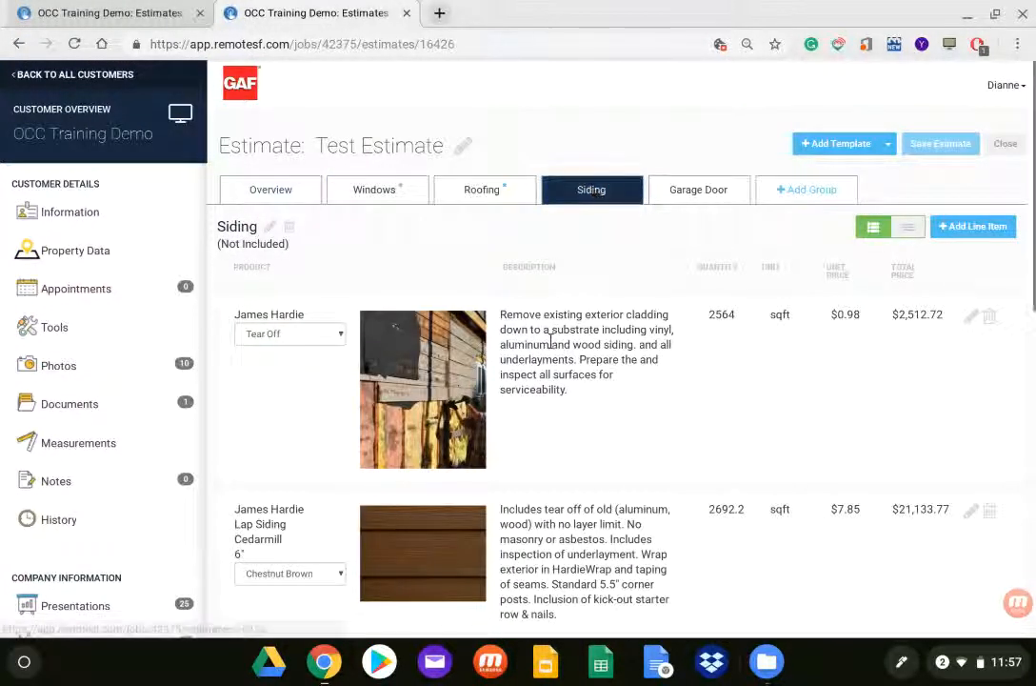
scroll(550, 335, down, 2)
scroll(551, 335, down, 4)
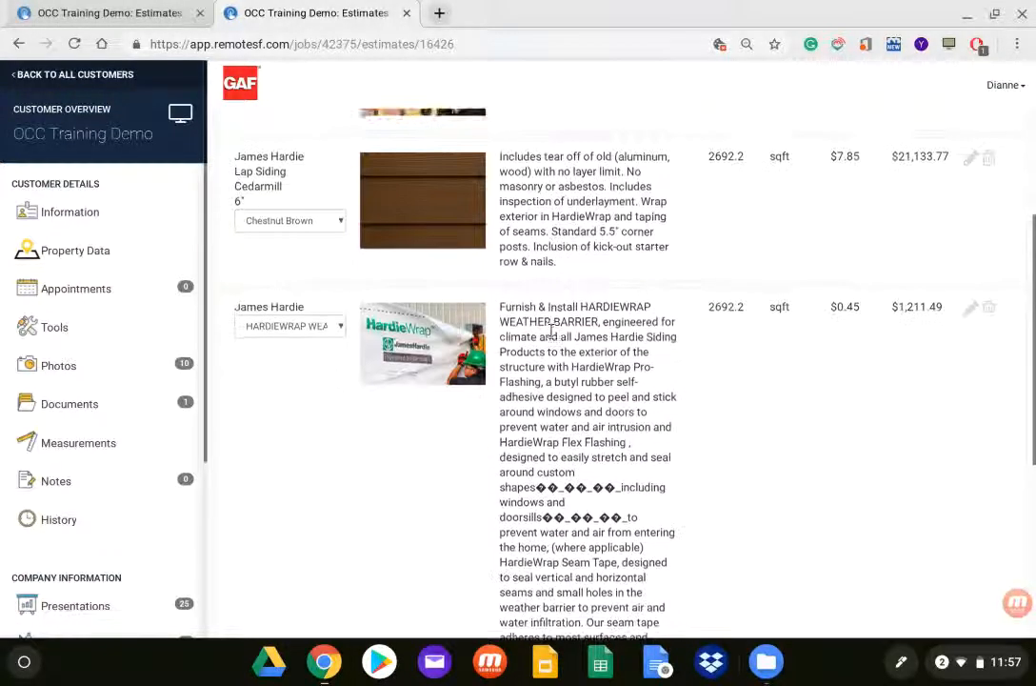
scroll(551, 324, down, 2)
scroll(546, 296, up, 8)
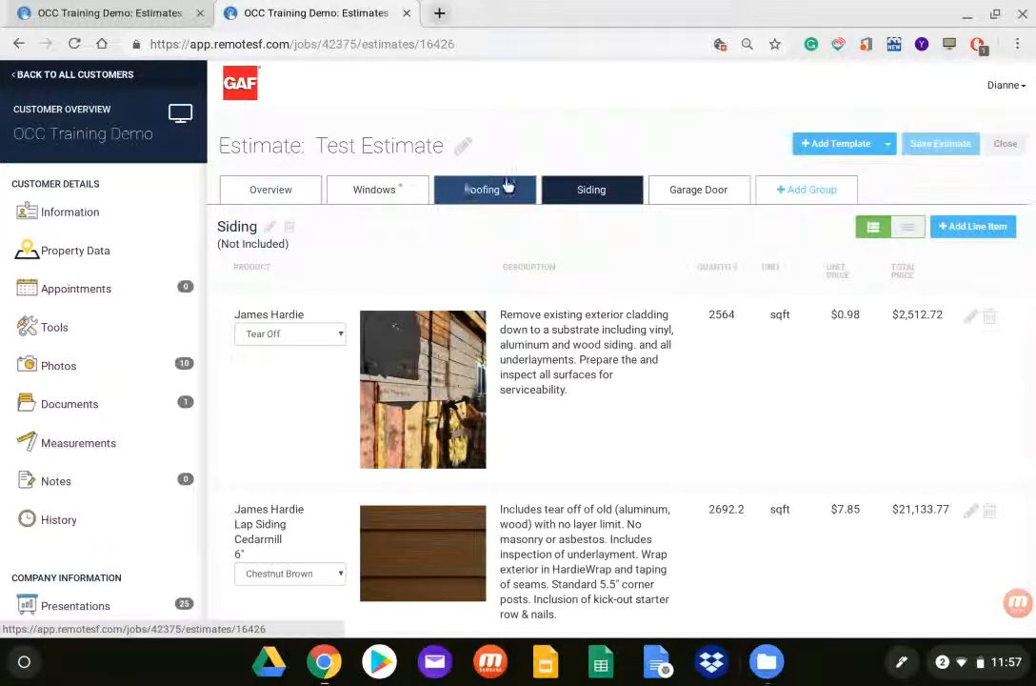
Step: Create a new estimate for the job and add the "Windows / Siding / Roofing" estimate template to it
click(125, 14)
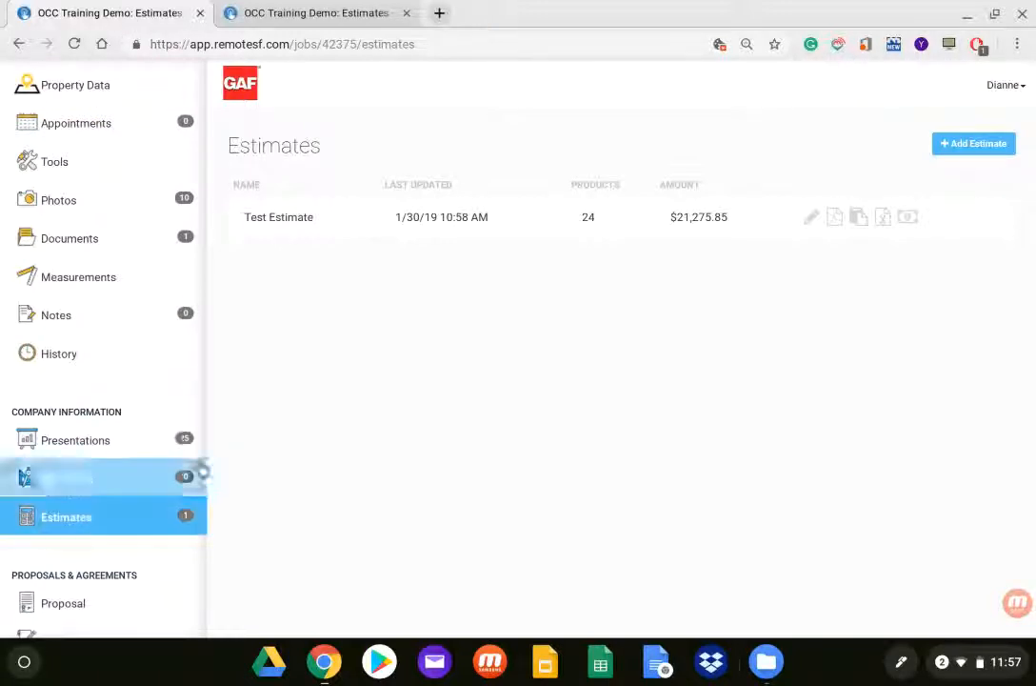
click(970, 145)
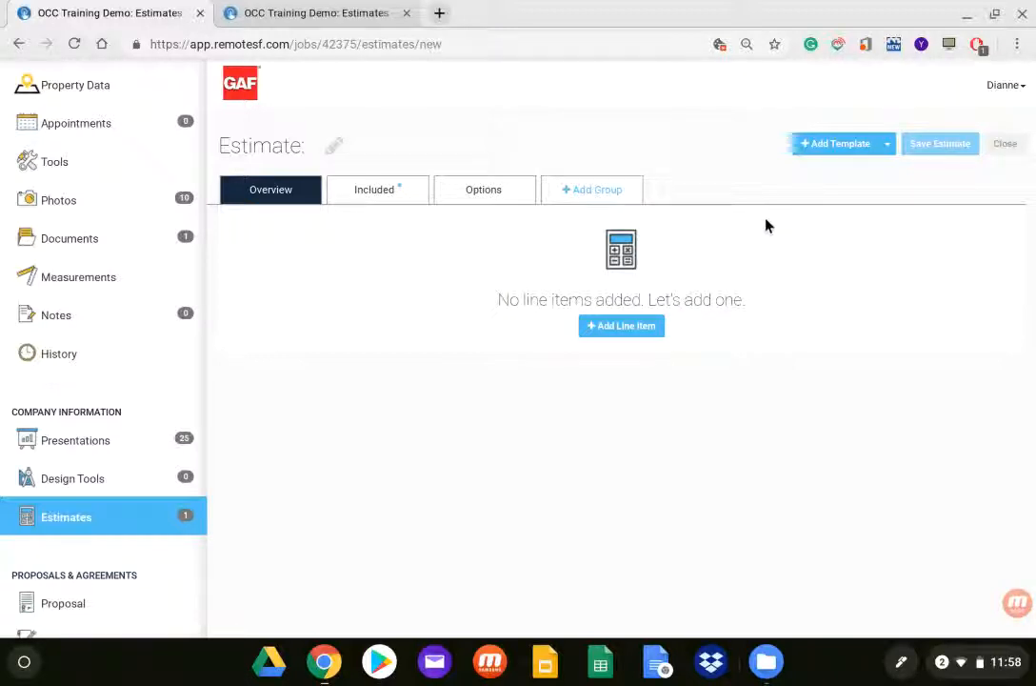
click(829, 147)
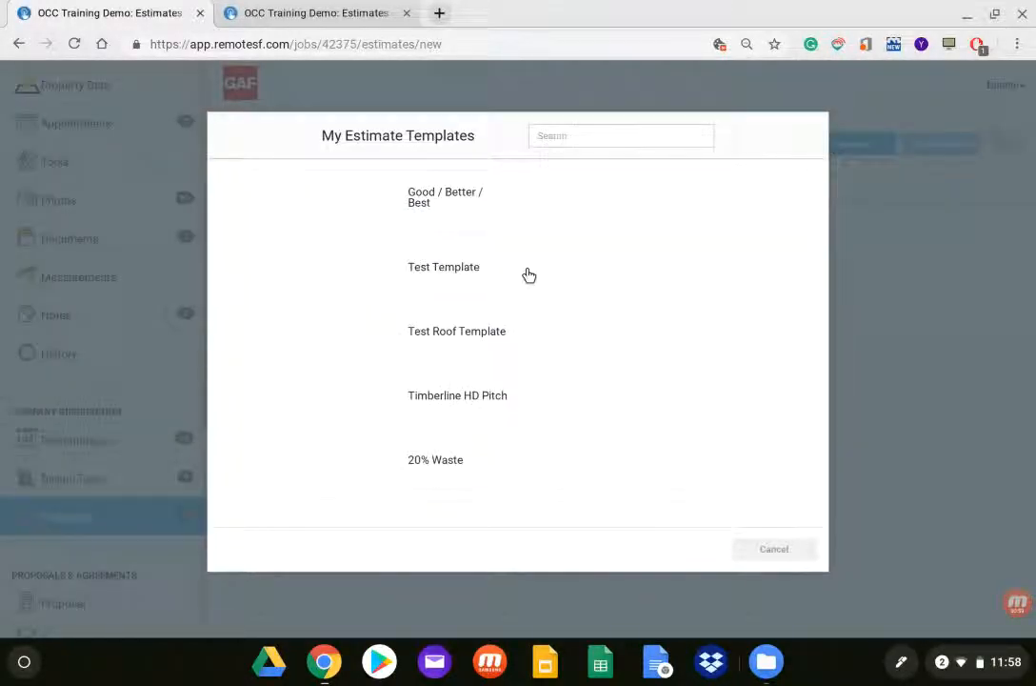
scroll(529, 276, down, 4)
scroll(519, 260, down, 5)
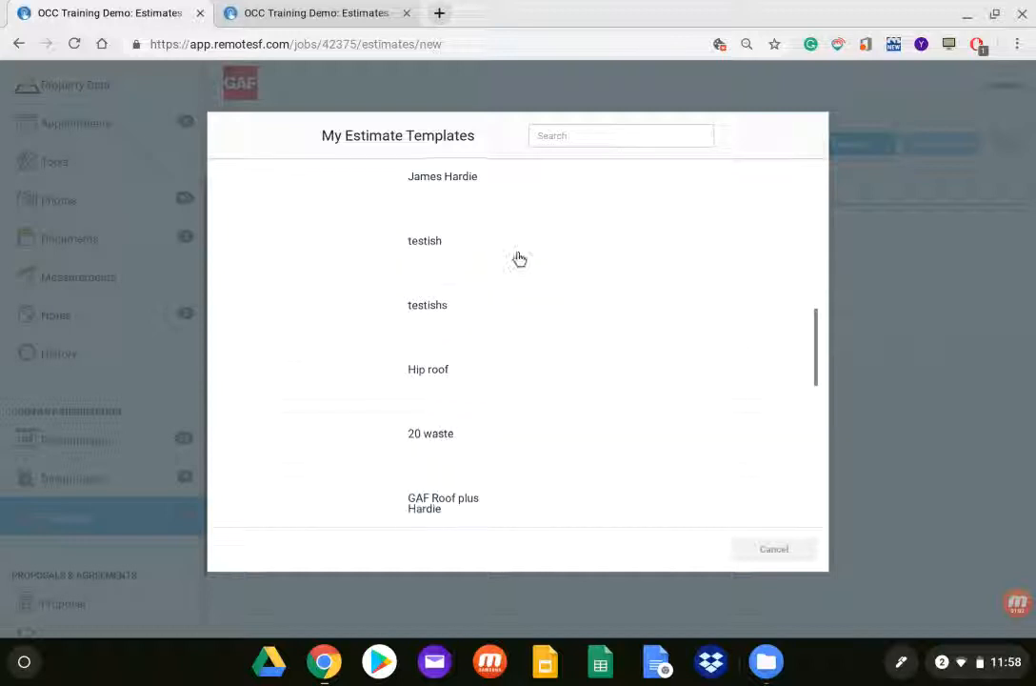
scroll(516, 261, down, 3)
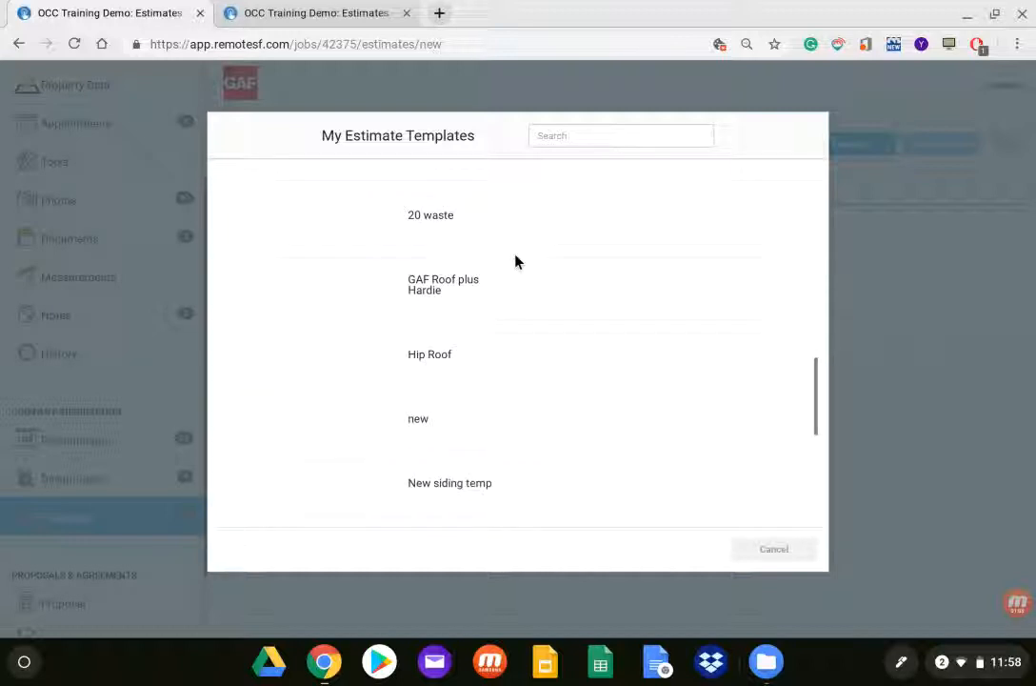
scroll(516, 260, down, 1)
scroll(516, 261, down, 5)
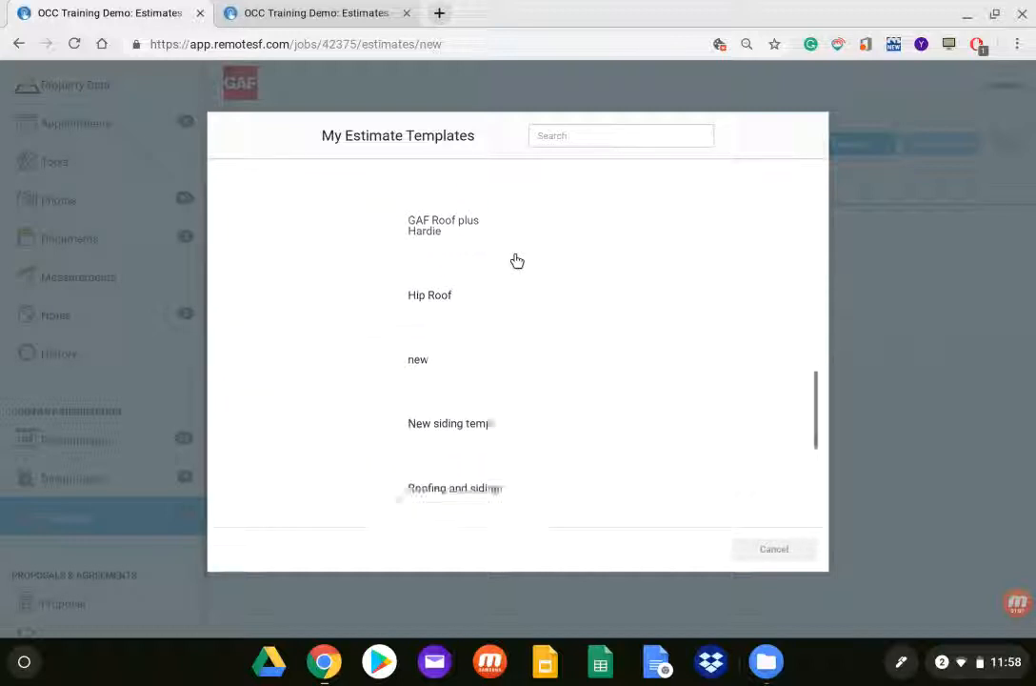
scroll(512, 264, down, 2)
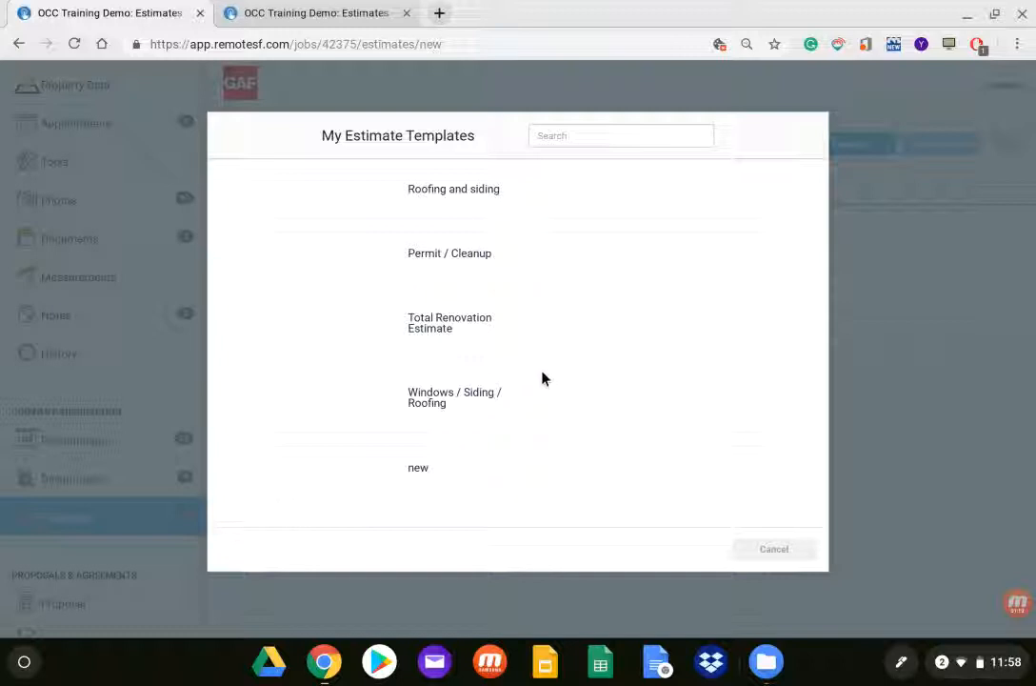
click(433, 404)
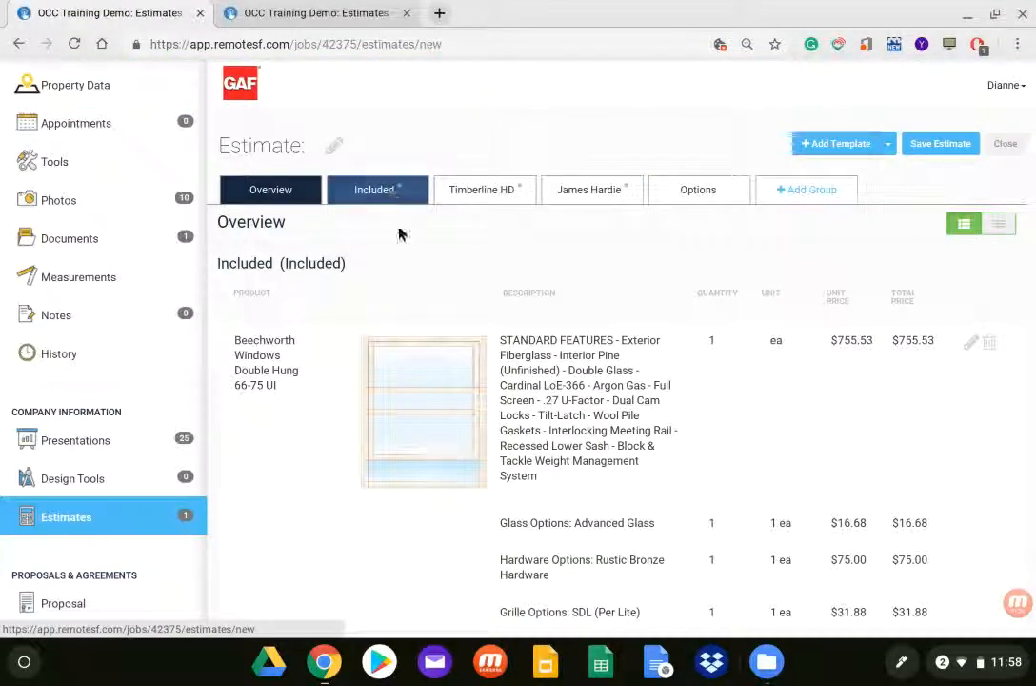
Step: Review the line items in the new estimate's Timberline HD group
click(477, 193)
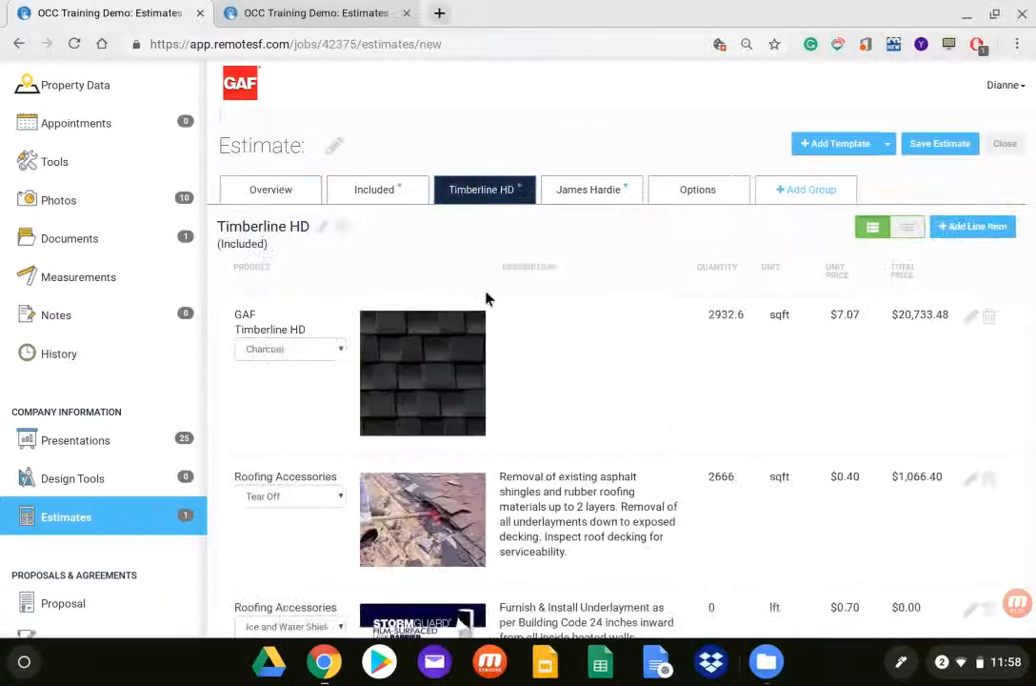
scroll(486, 294, down, 5)
scroll(493, 299, down, 2)
scroll(493, 296, up, 6)
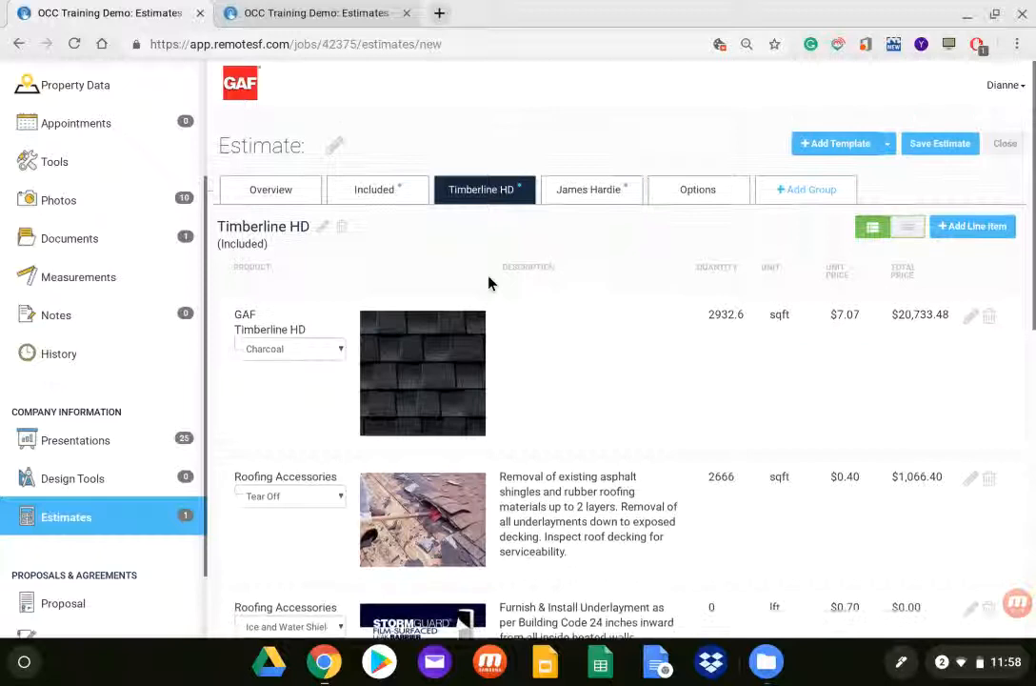
Step: Rename the estimate's Included group as Windows and save the group name
click(380, 191)
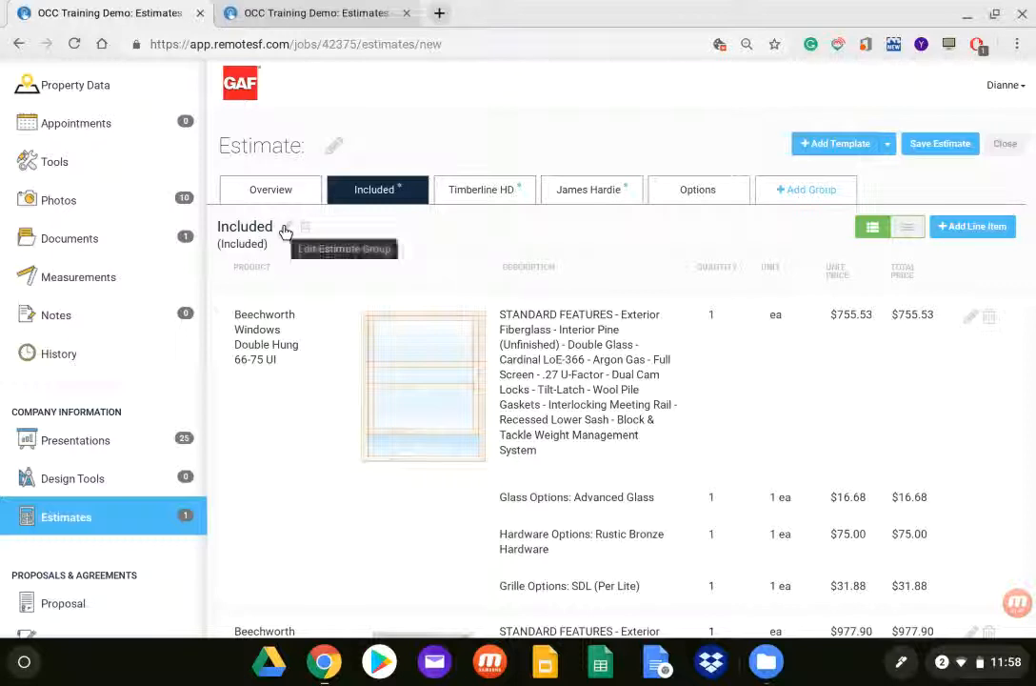
click(284, 232)
double_click(248, 226)
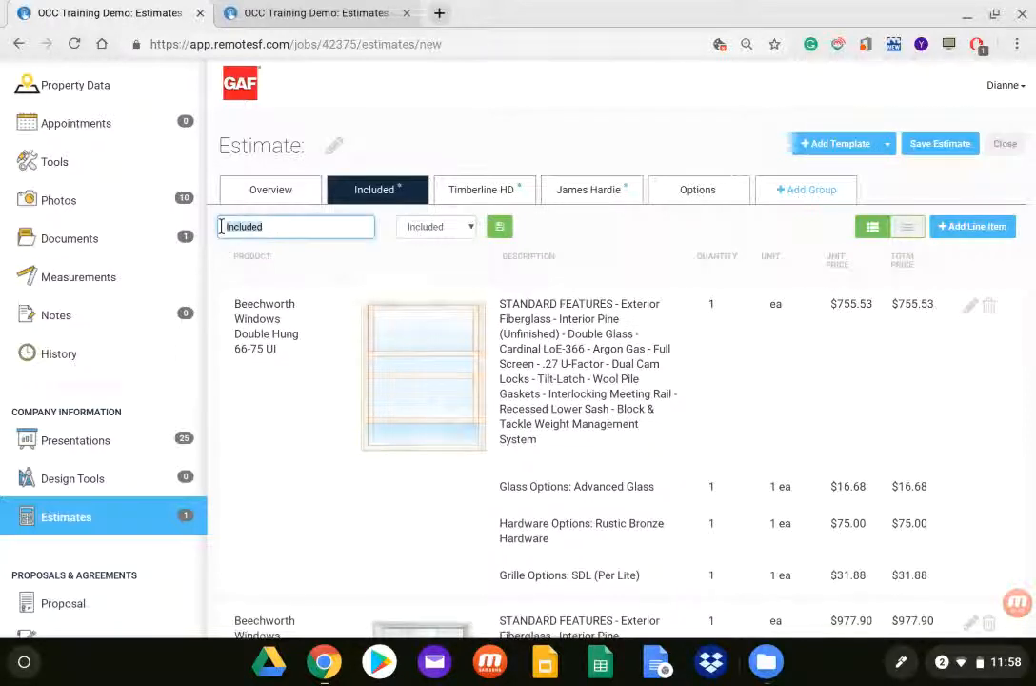
text(Windows)
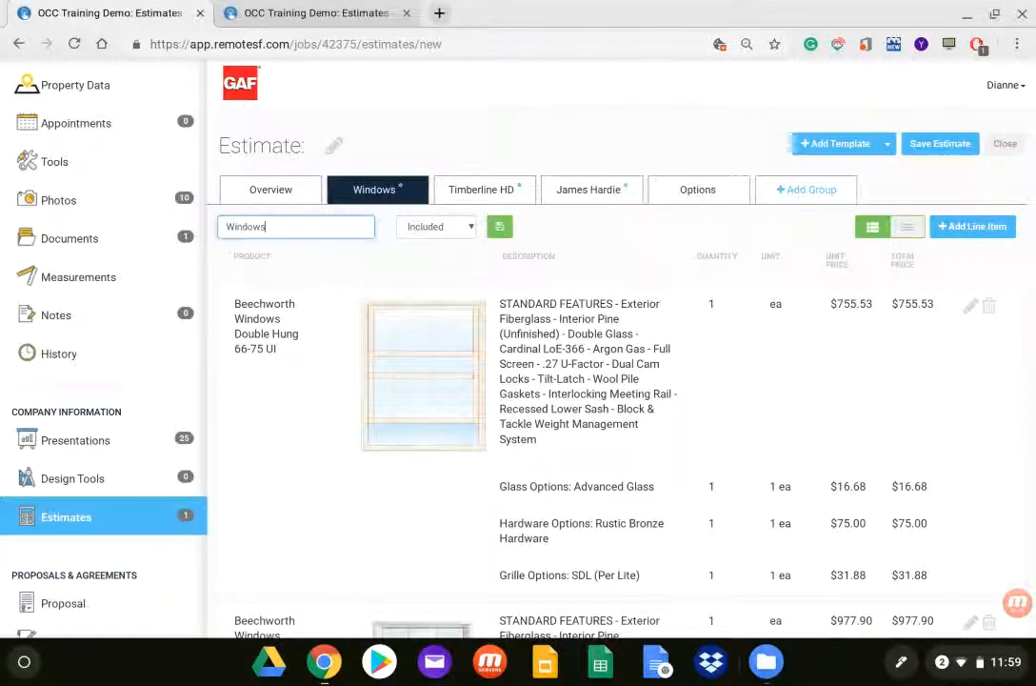
click(505, 227)
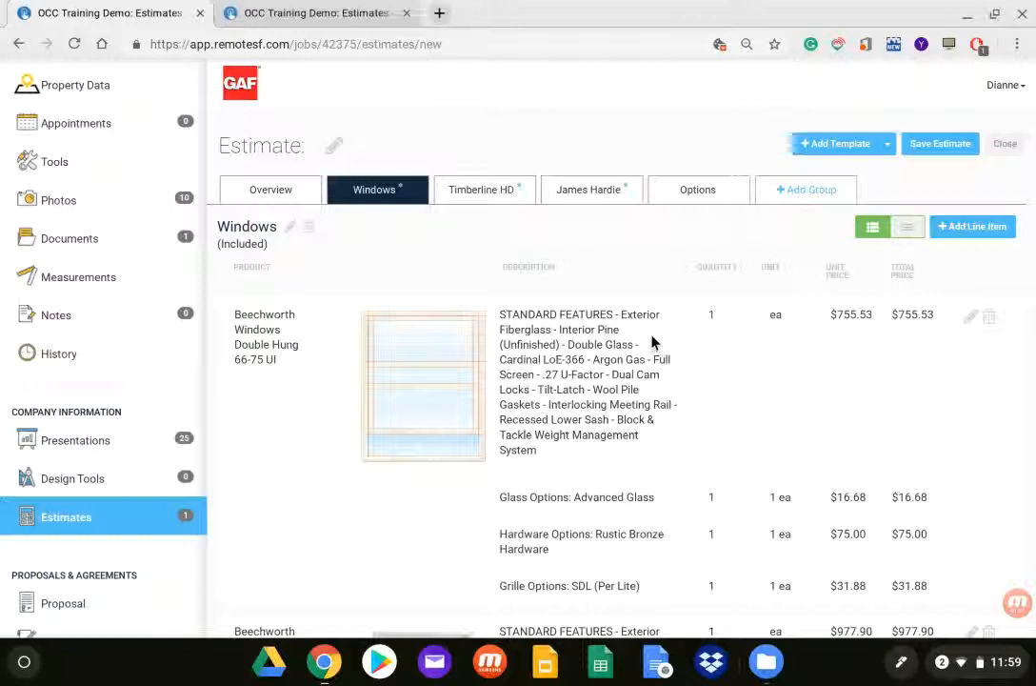
Step: Delete the Beechworth Double Hung 90-96 UI line item from the Windows group
scroll(651, 341, down, 5)
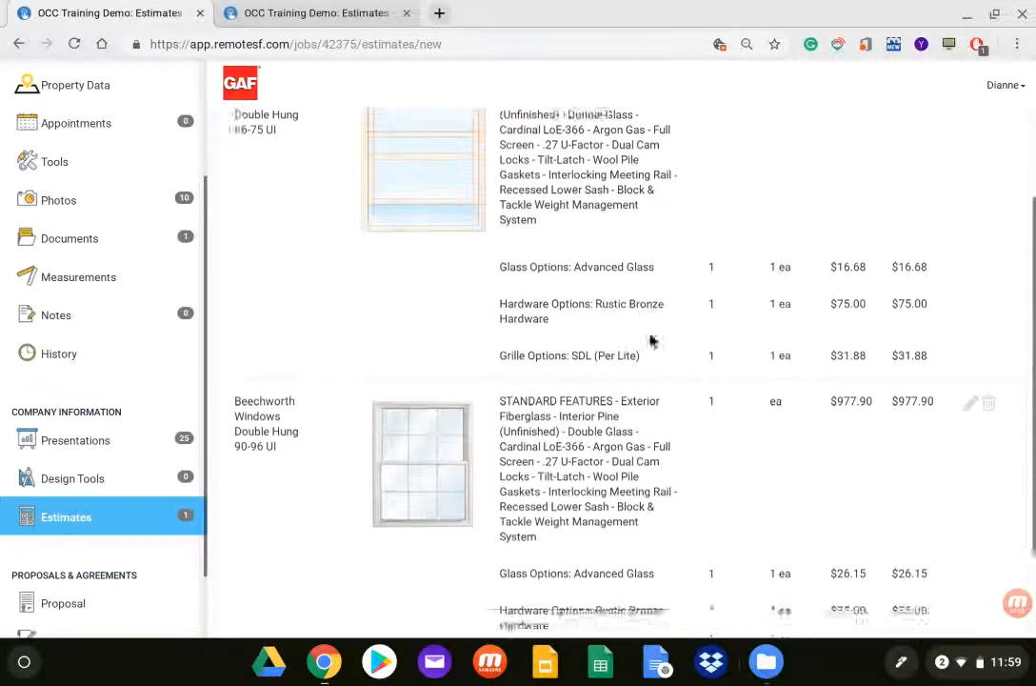
scroll(643, 336, down, 1)
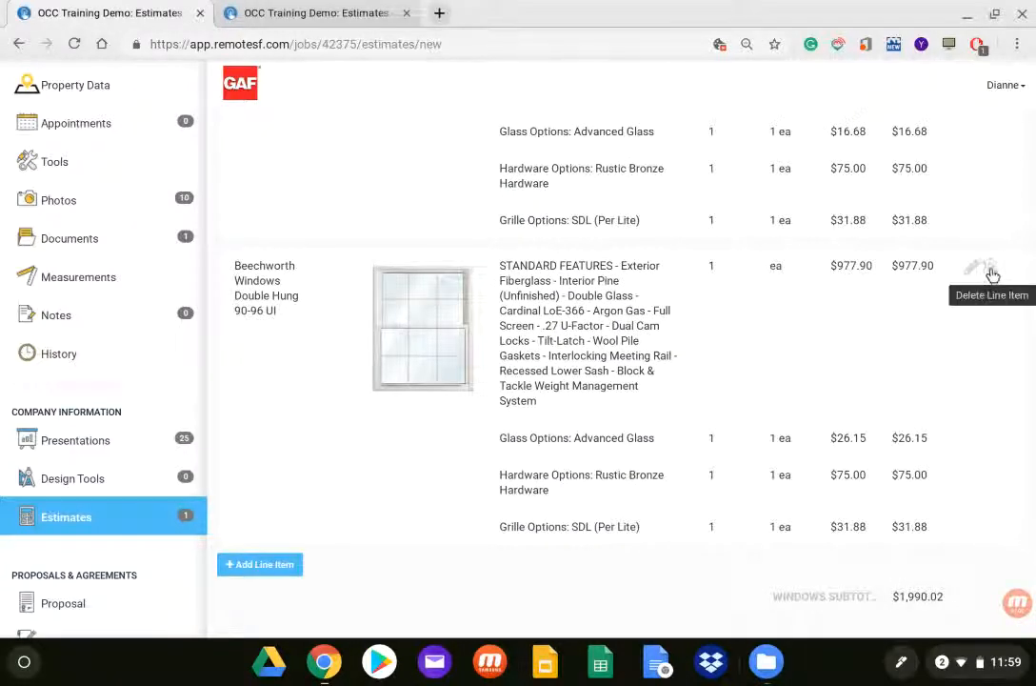
click(992, 275)
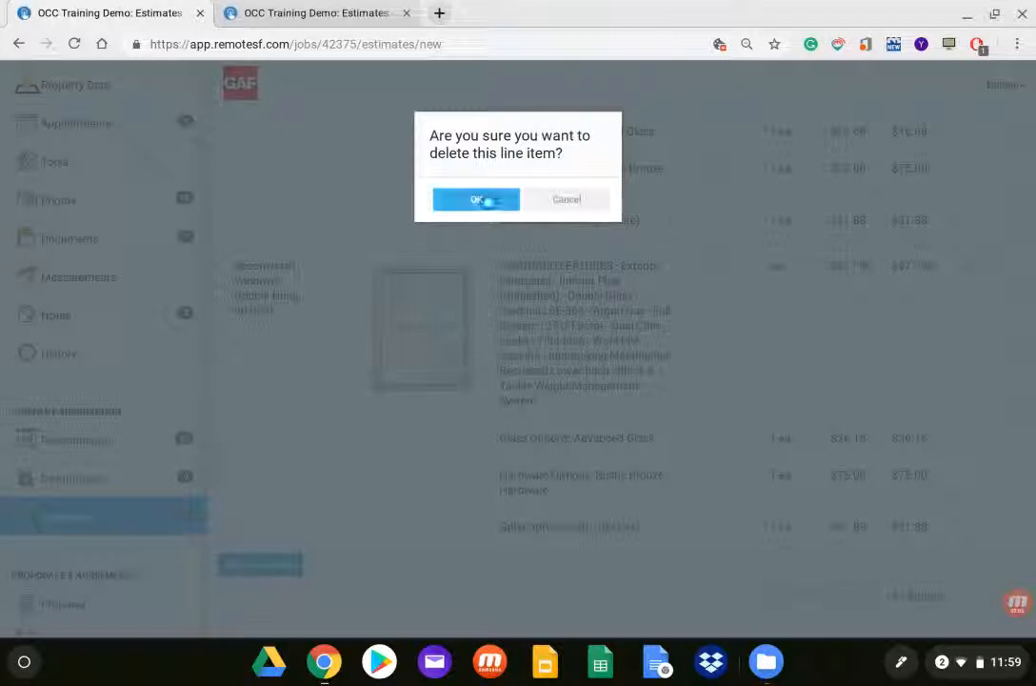
click(448, 205)
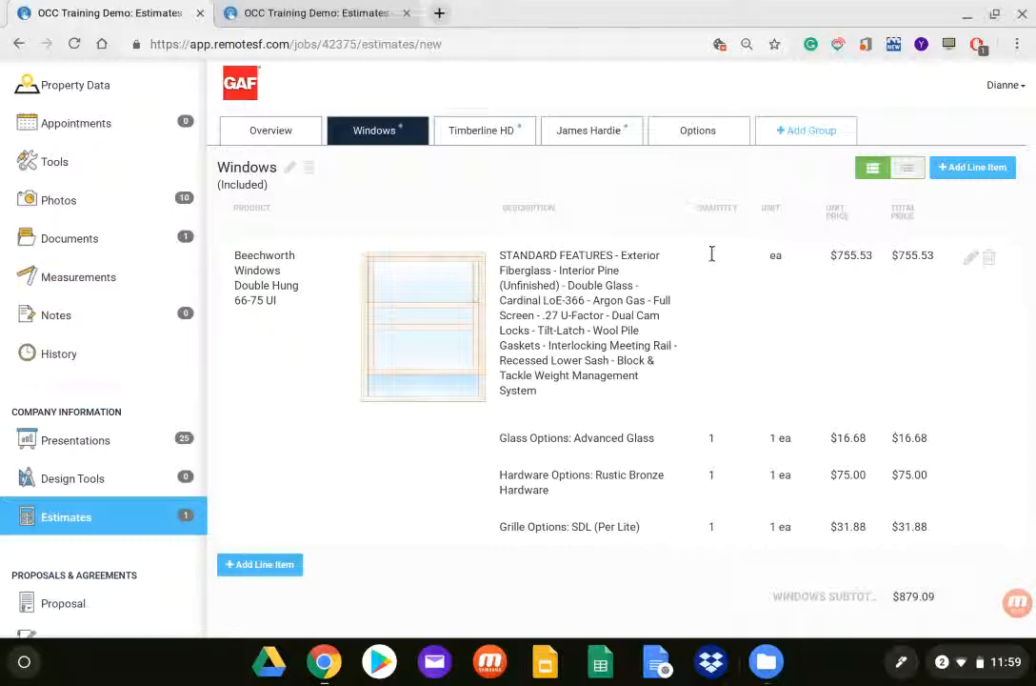
Step: Set the quantity of the Beechworth Double Hung 66-75 UI window to 5 and update the line item
click(971, 259)
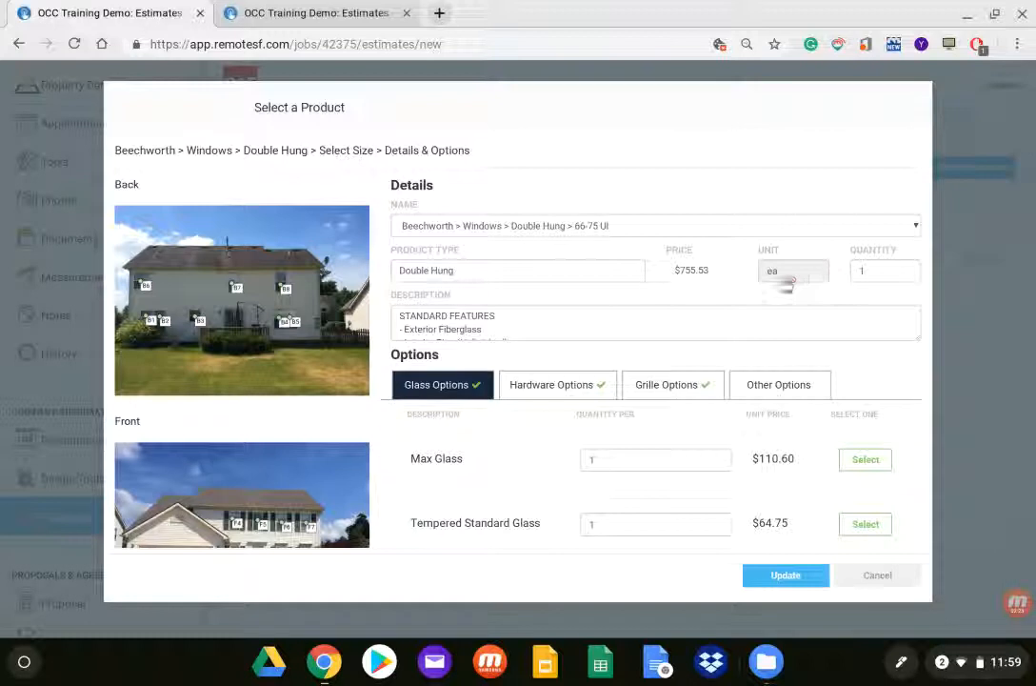
drag(879, 268, 853, 268)
text(5)
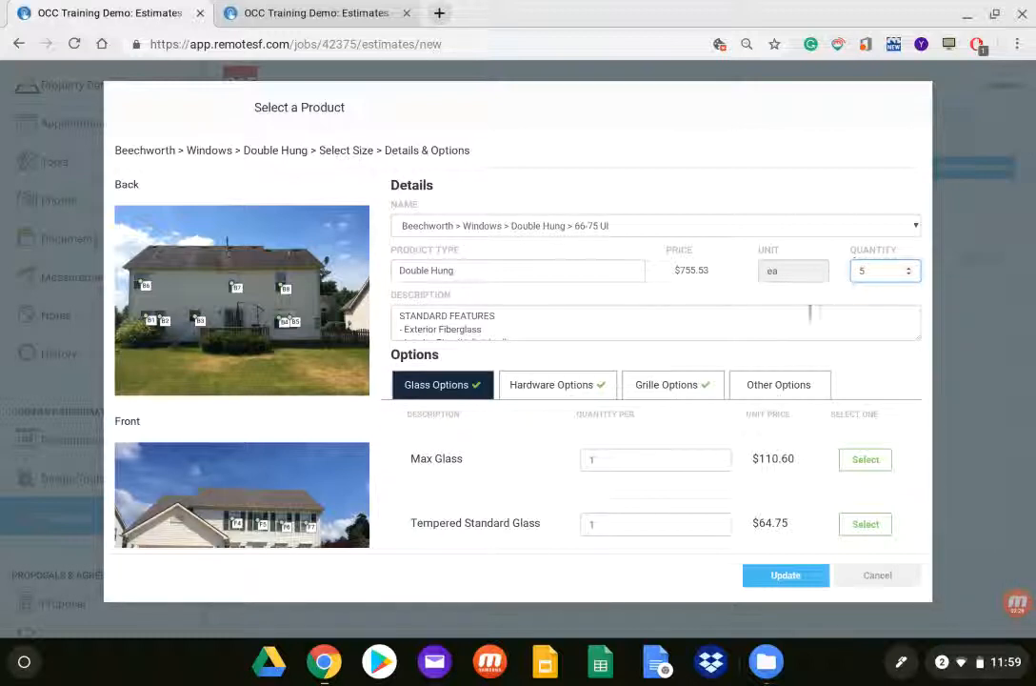
click(771, 578)
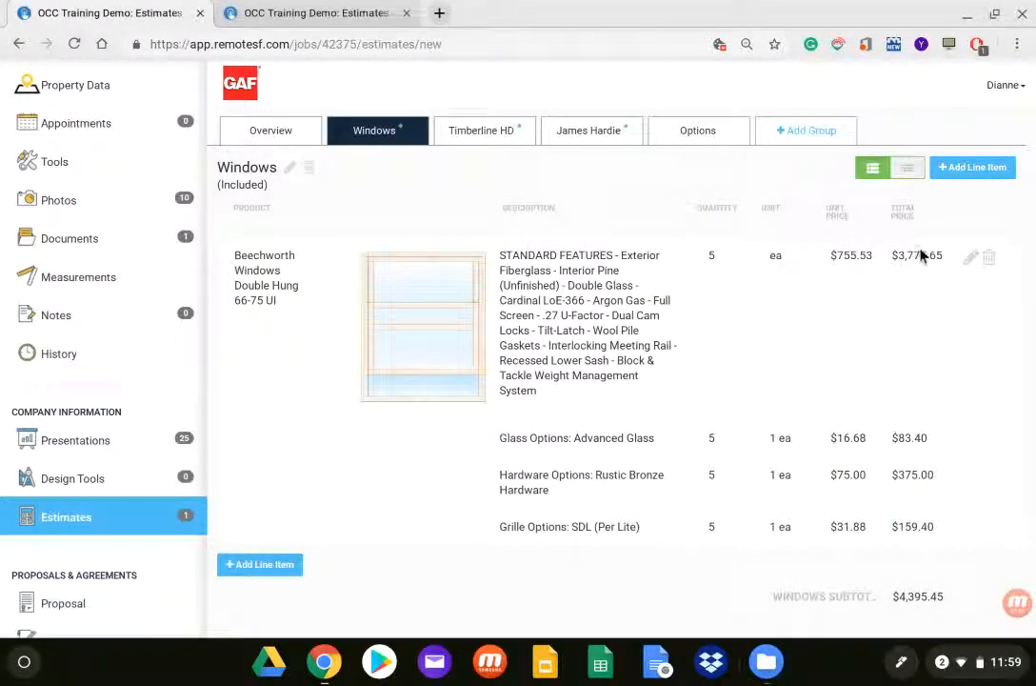
Step: Review the Timberline HD group's line items and change the GAF Timberline HD shingle color to Barkwood
click(460, 138)
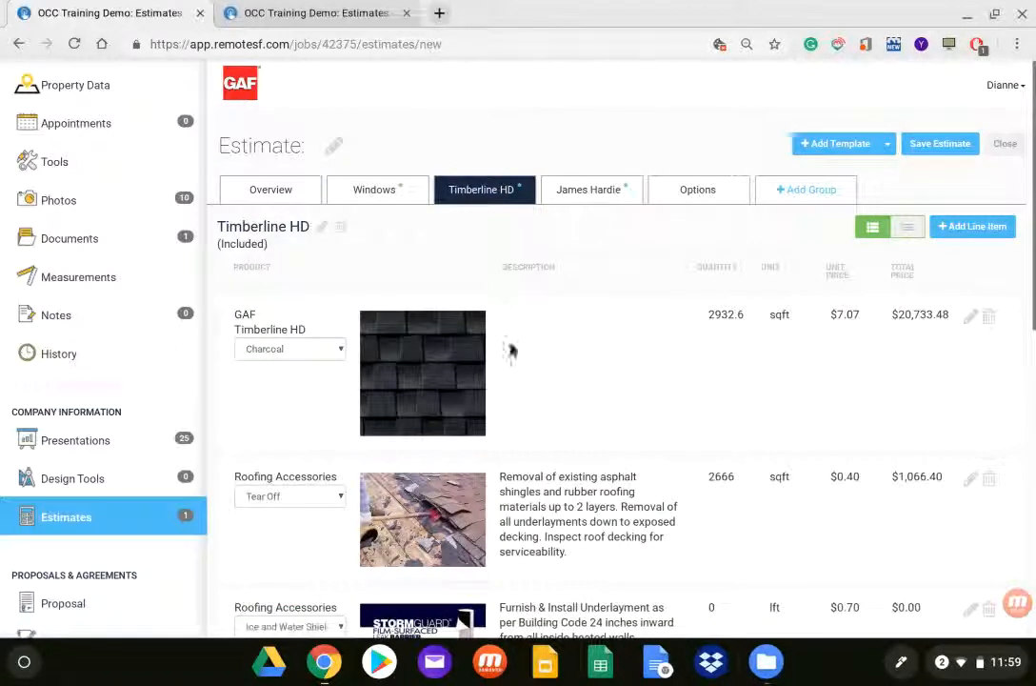
scroll(557, 338, down, 5)
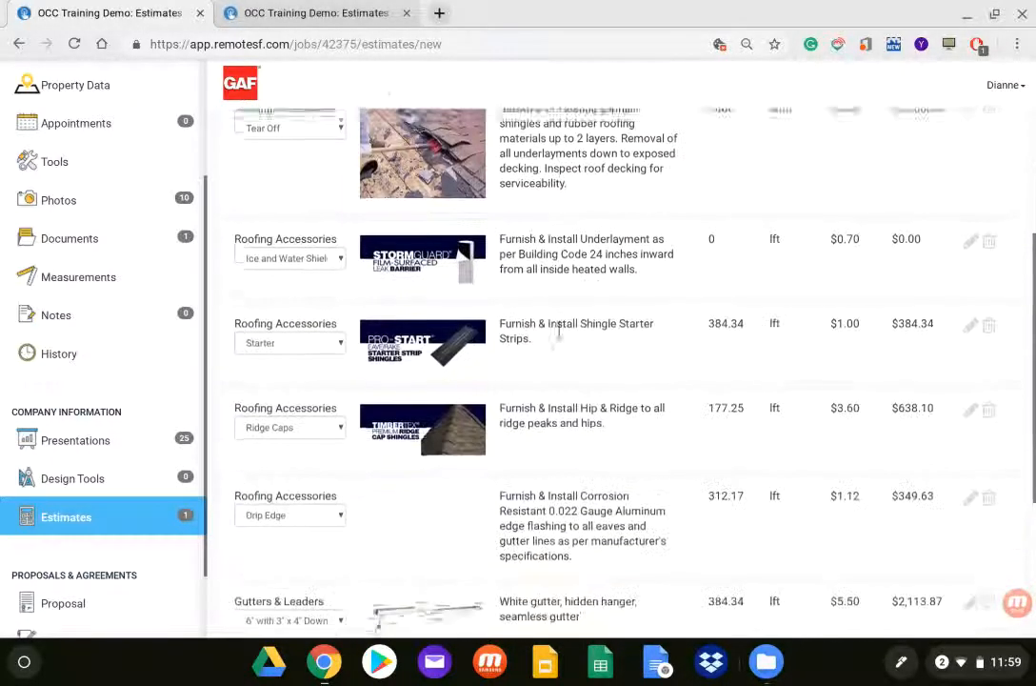
scroll(558, 333, down, 1)
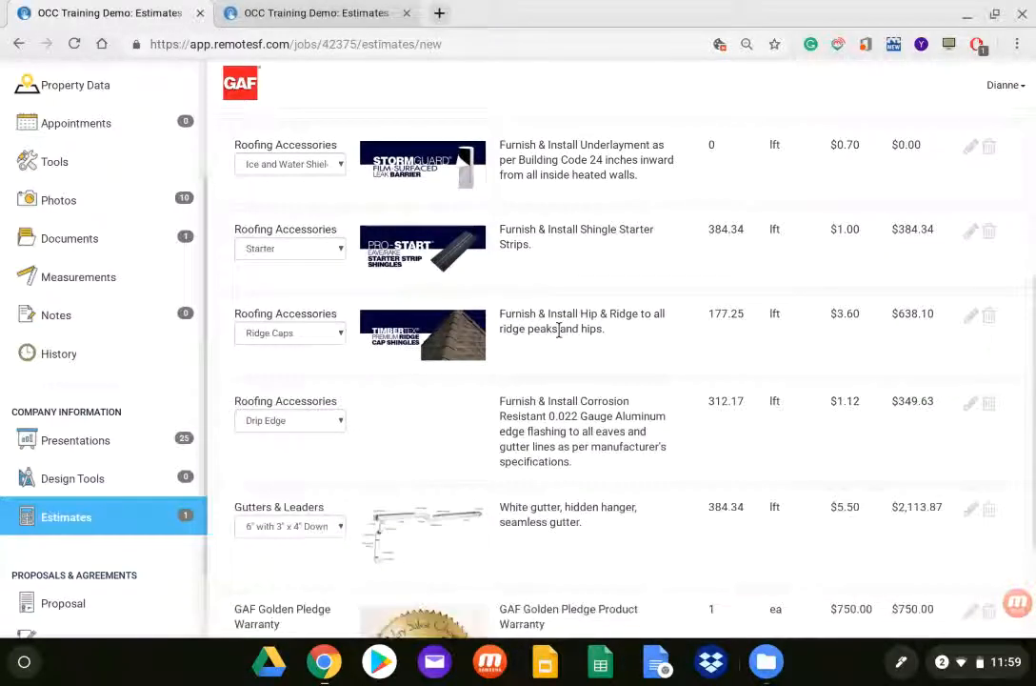
scroll(559, 332, down, 1)
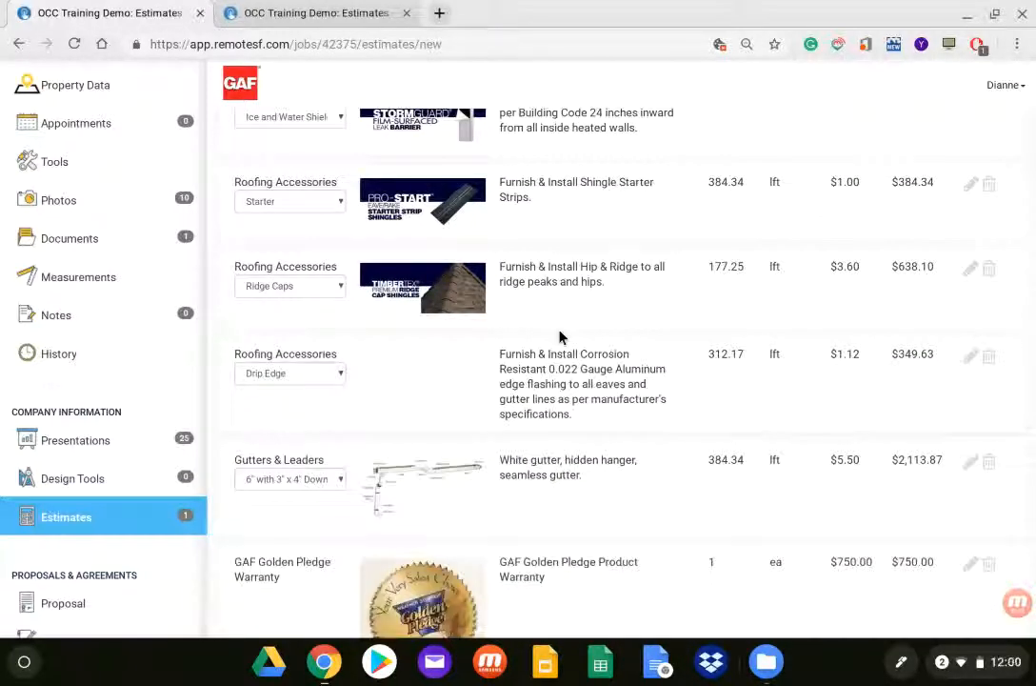
scroll(560, 337, down, 1)
scroll(546, 326, up, 3)
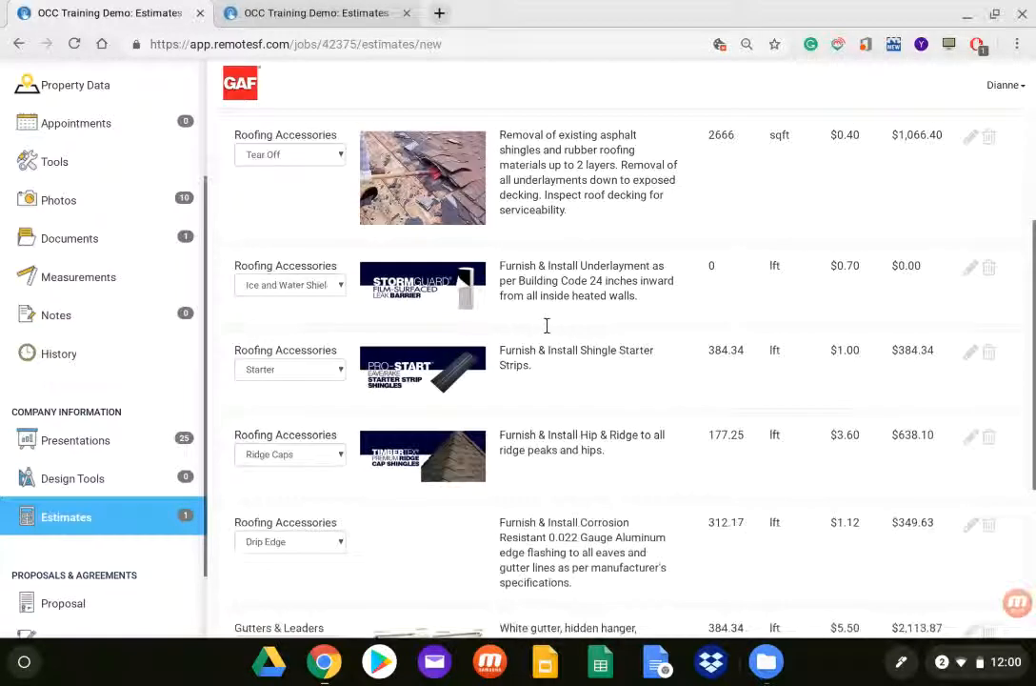
scroll(547, 324, up, 4)
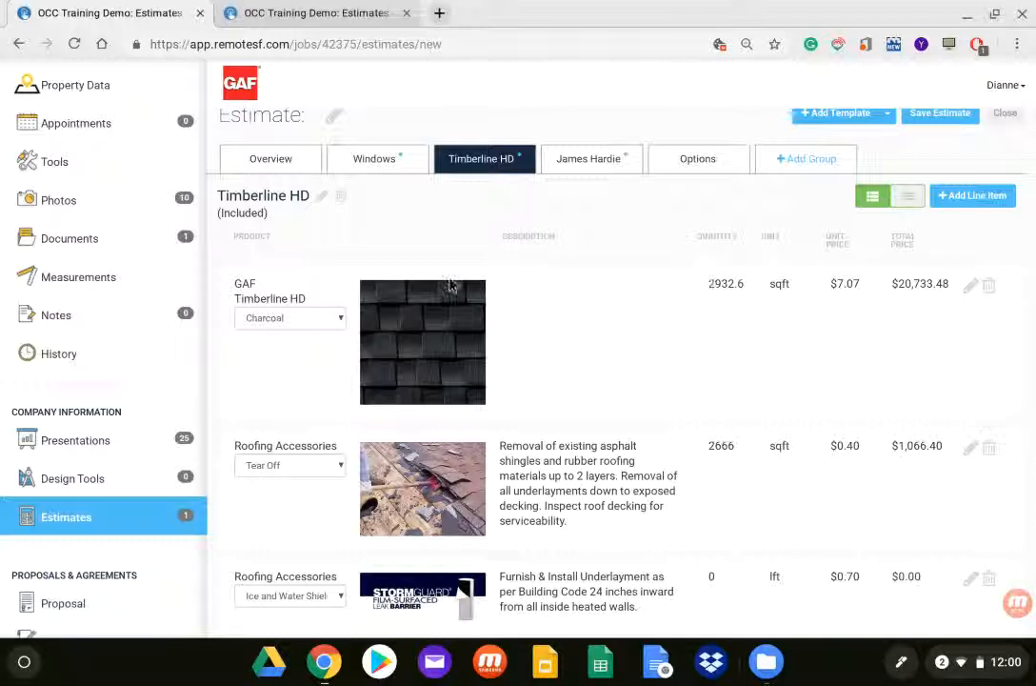
click(340, 320)
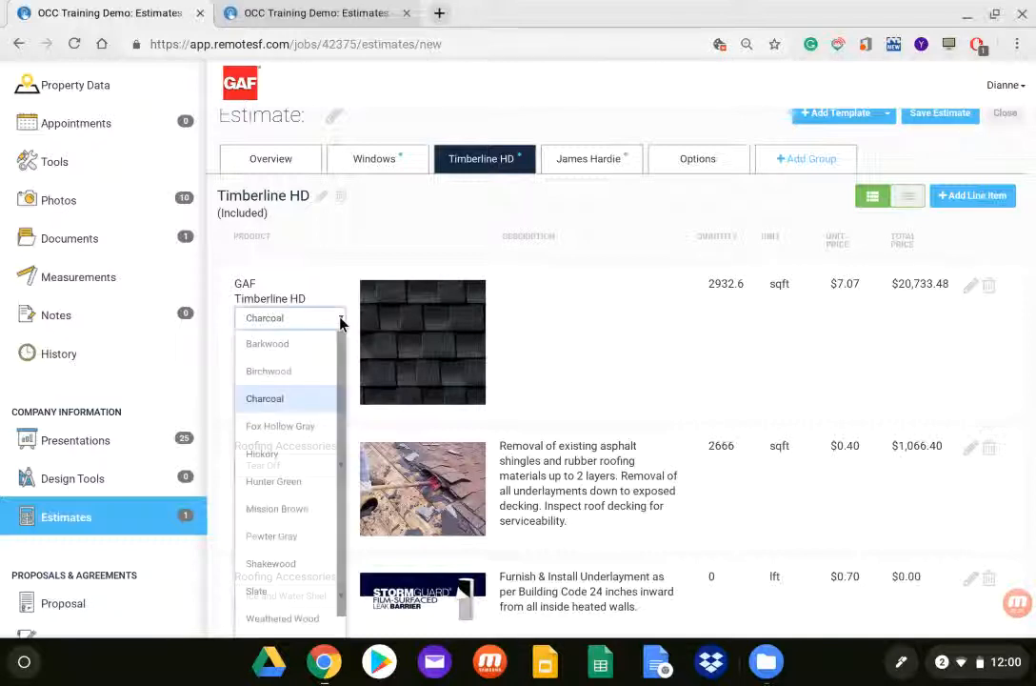
click(295, 344)
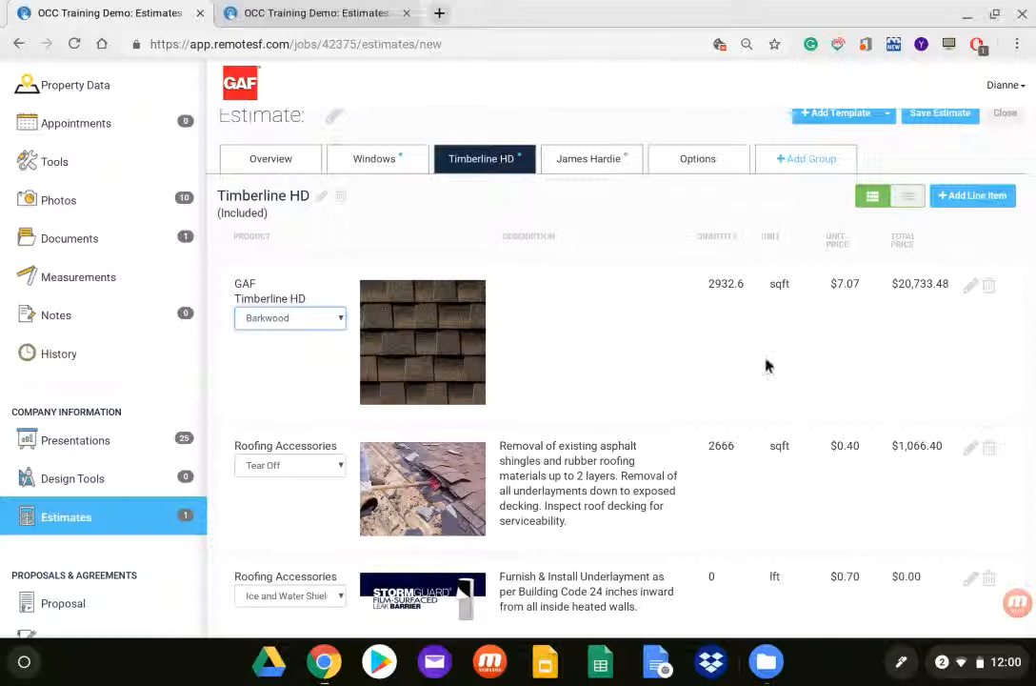
Step: Set the Ice and Water Shield line item's quantity from the Roof Rake measurement of 72.17 lft and save the changes
scroll(910, 383, down, 3)
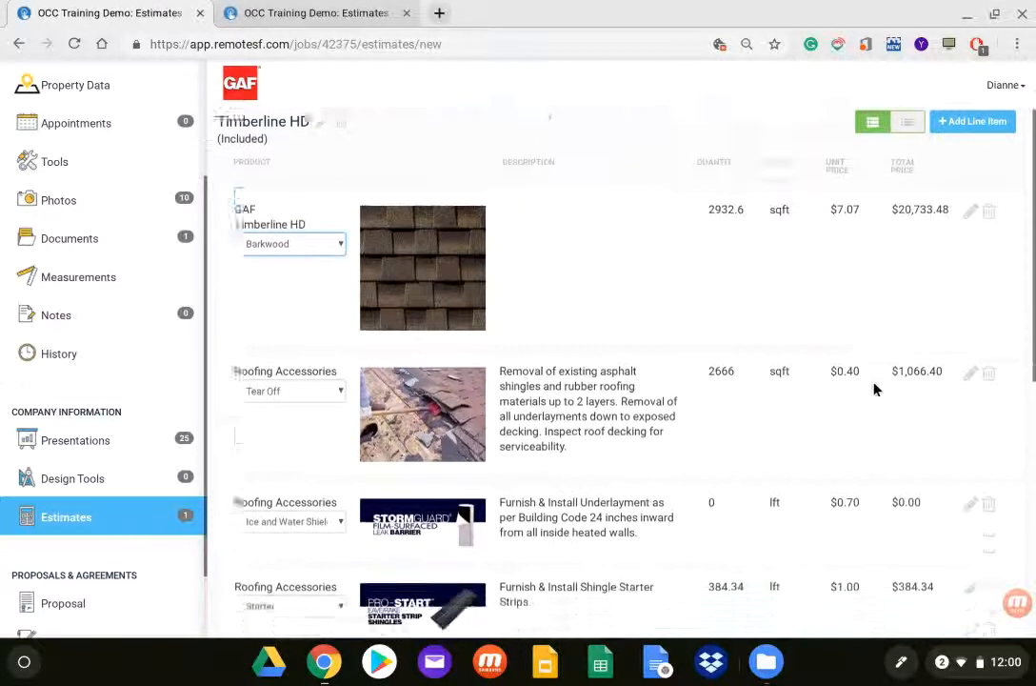
scroll(873, 382, down, 1)
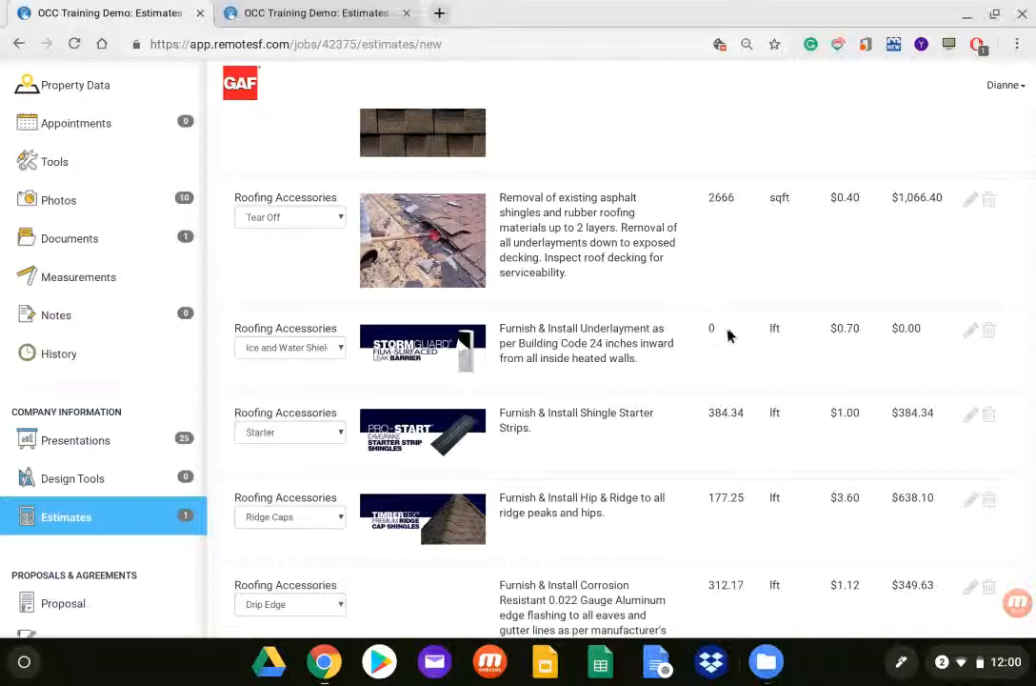
click(968, 333)
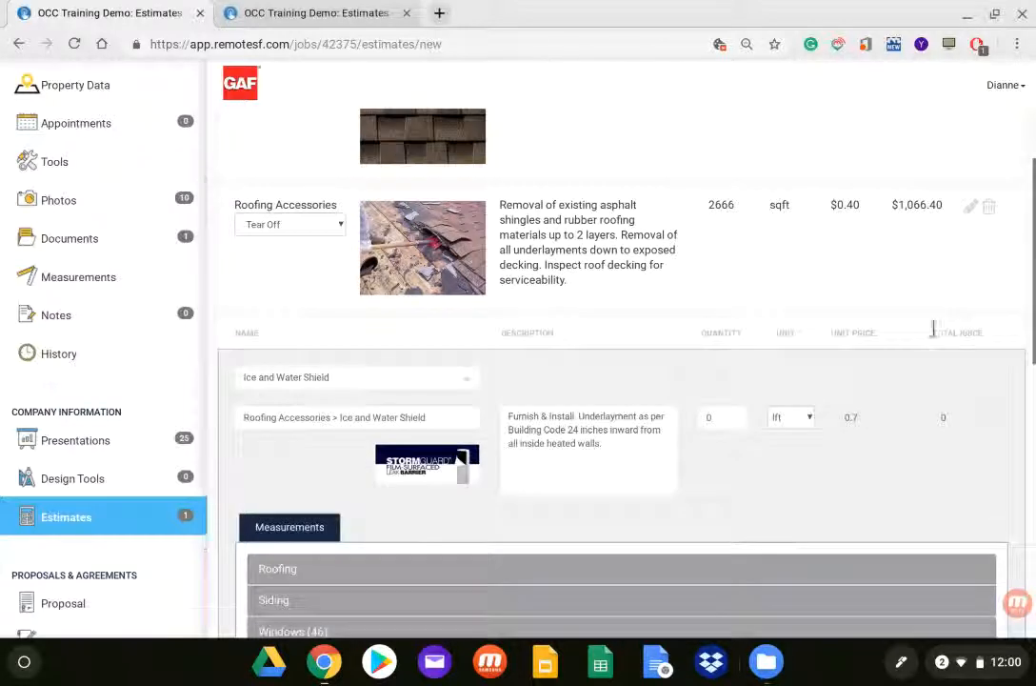
scroll(349, 404, down, 1)
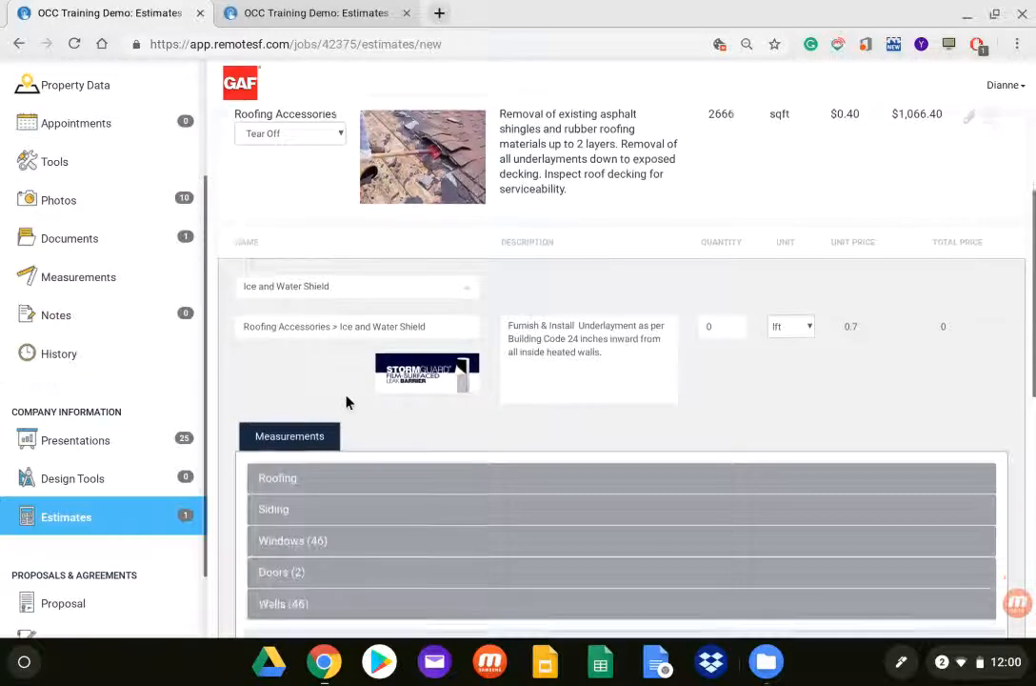
click(275, 484)
scroll(583, 547, down, 2)
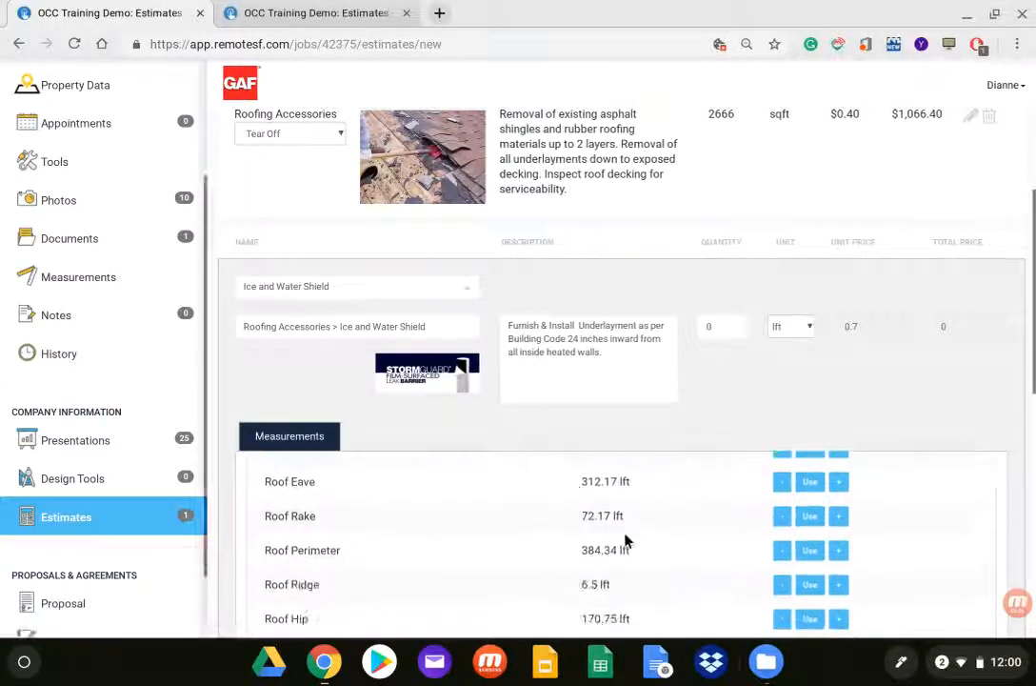
click(811, 479)
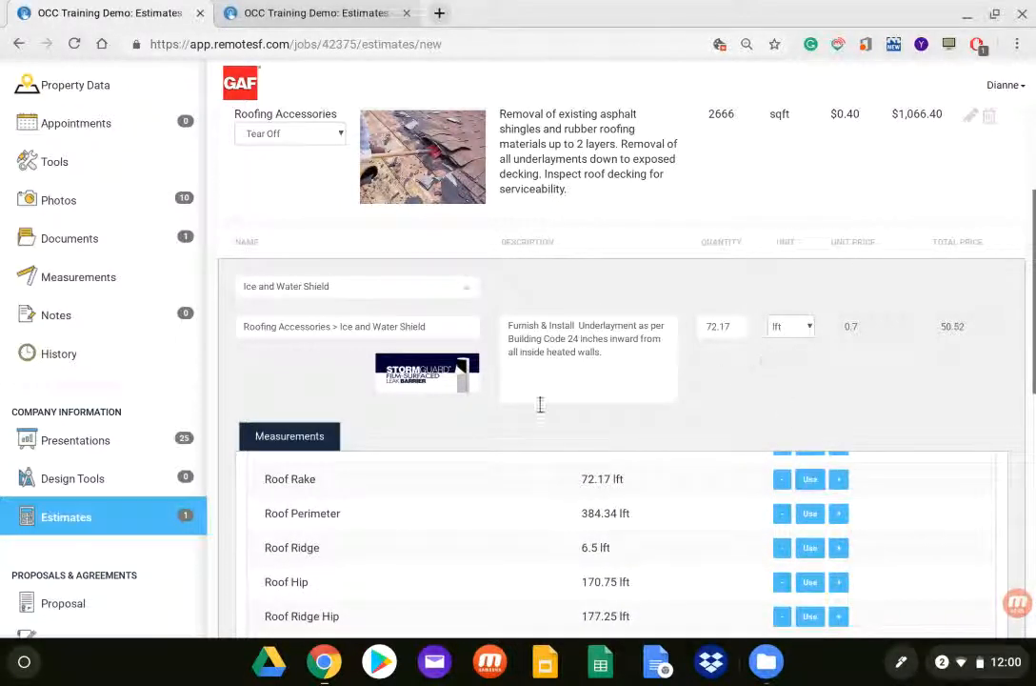
scroll(371, 416, down, 2)
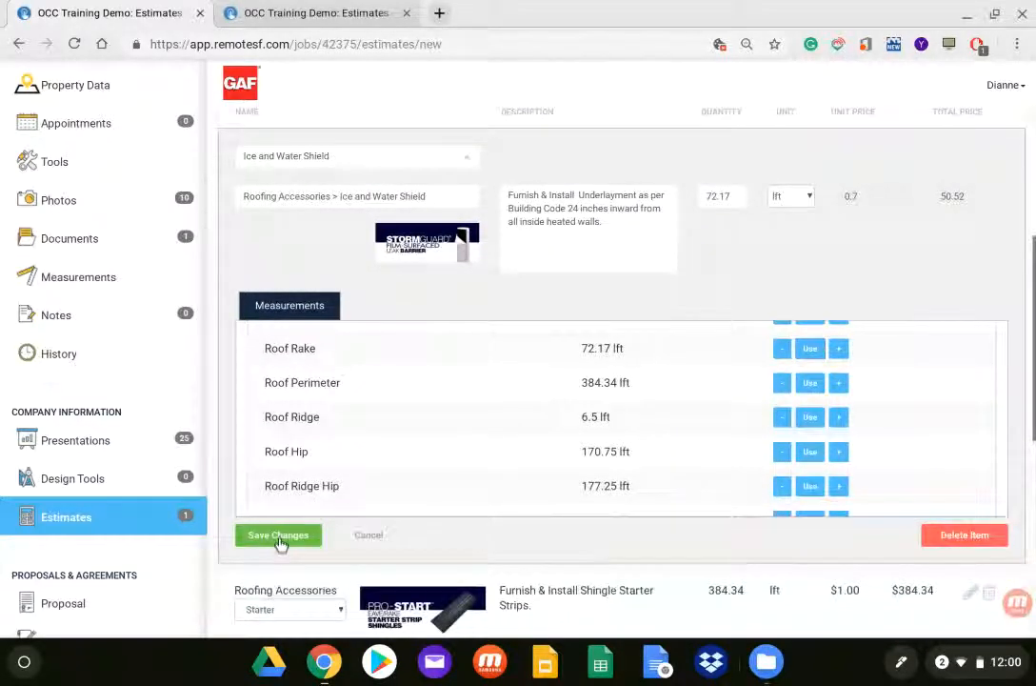
click(279, 537)
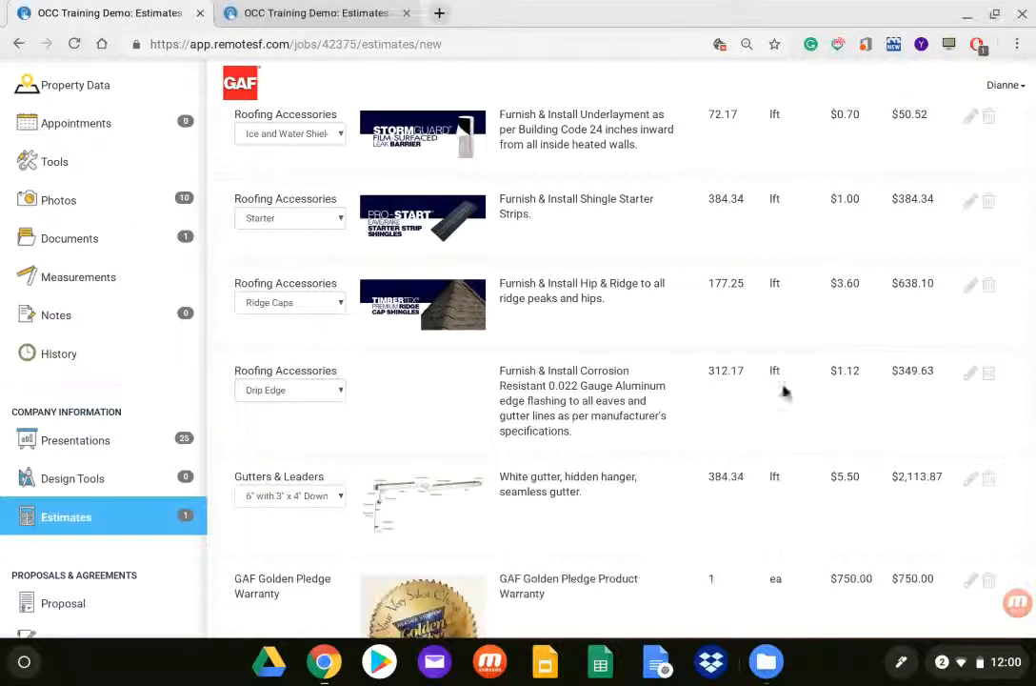
Step: Add a Delivery Fee line item to the Timberline HD group, described as "One time delivery fee", with a product price of 150
scroll(825, 357, down, 3)
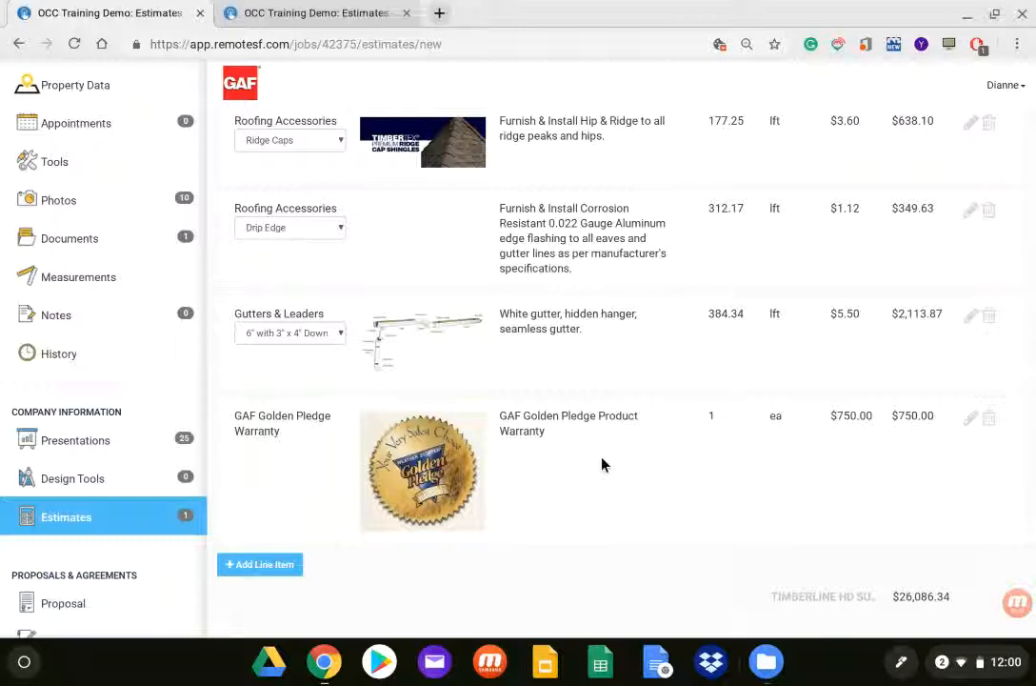
click(255, 565)
scroll(262, 571, down, 3)
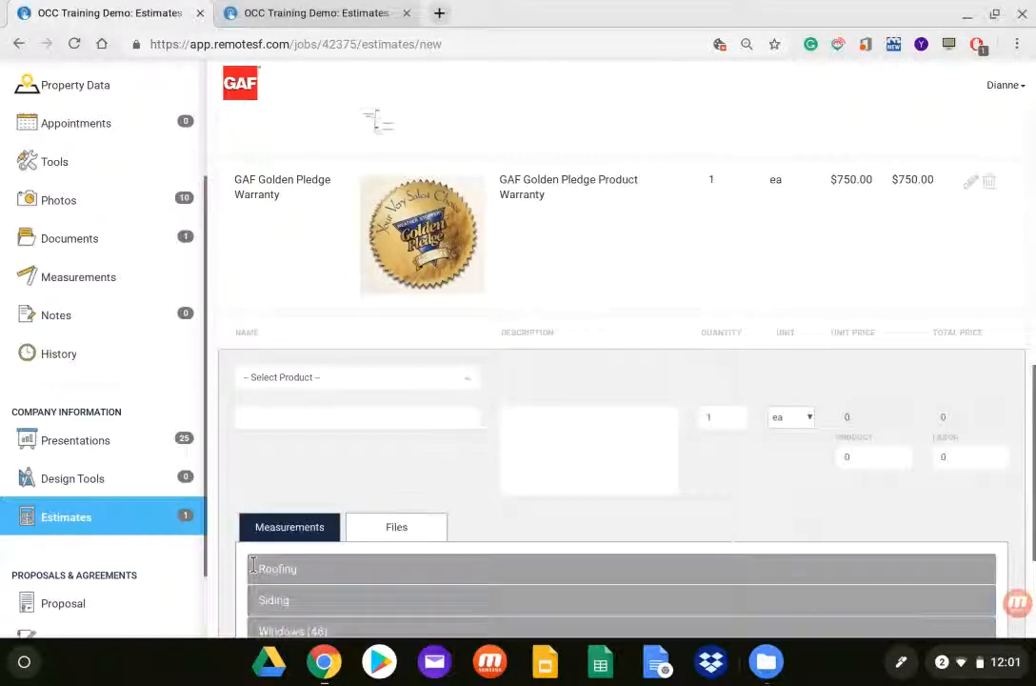
click(472, 381)
click(471, 381)
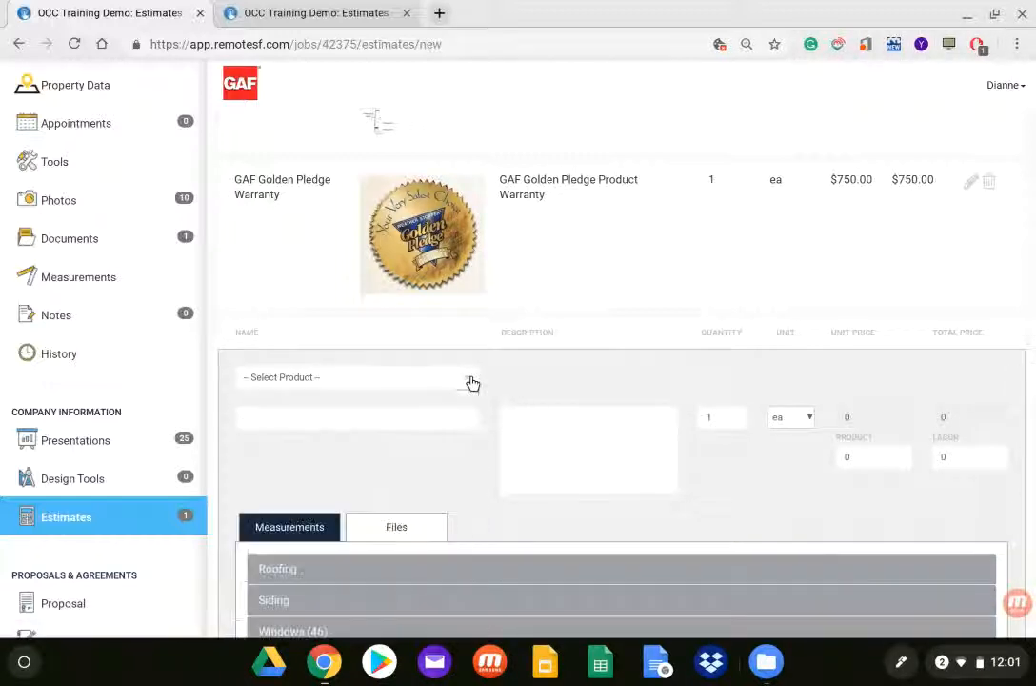
click(299, 416)
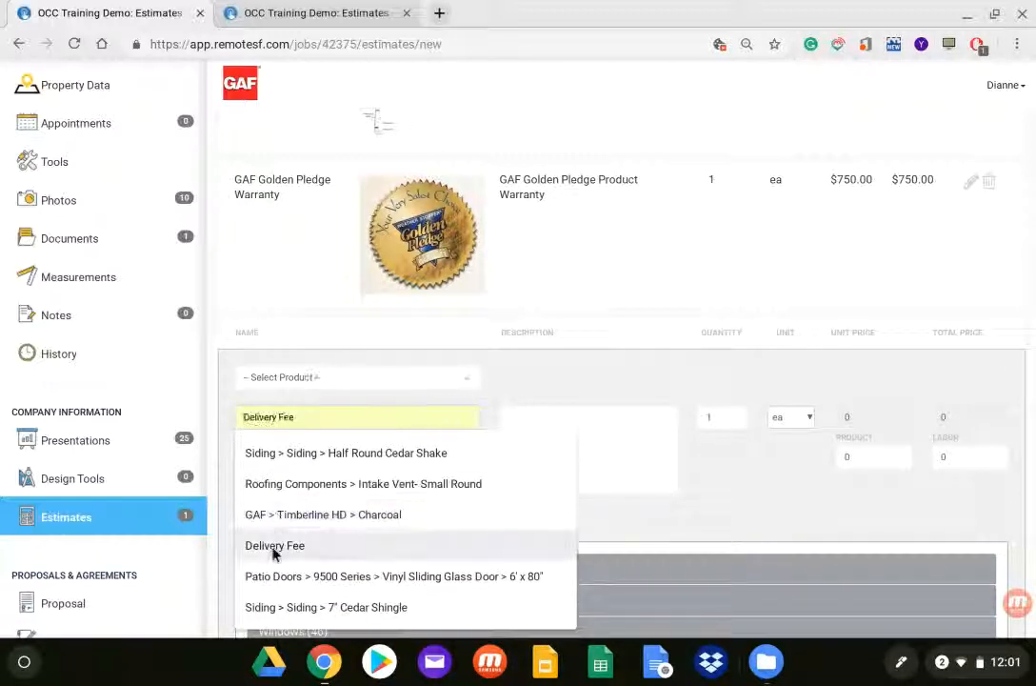
click(275, 544)
click(533, 411)
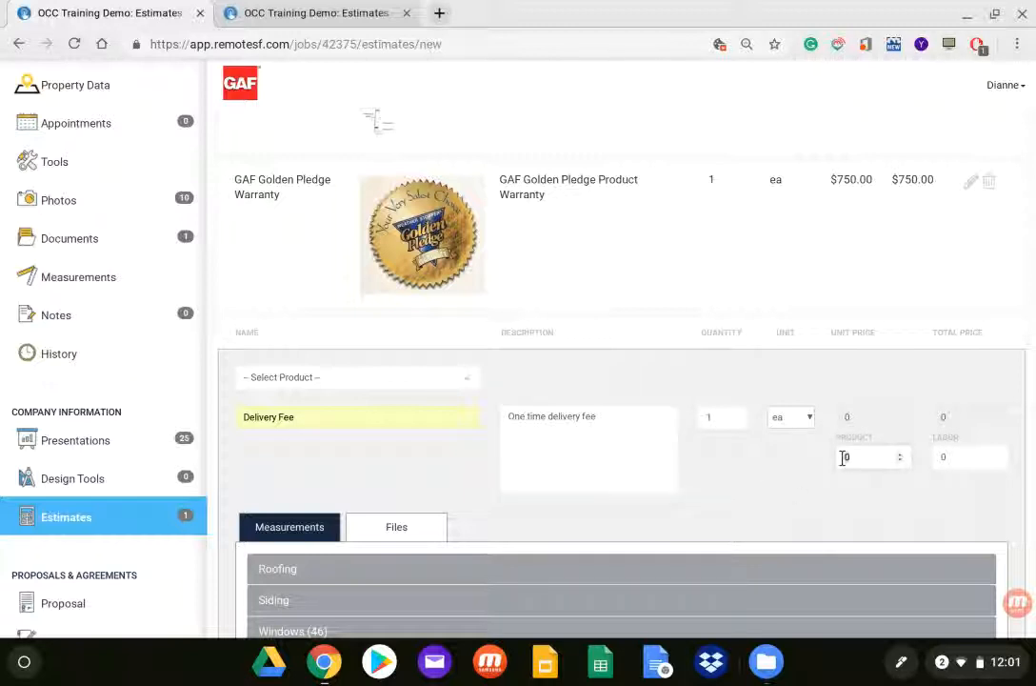
text(15)
Step: Attach the picture delivery_truck_on_drive400.jpg to the Delivery Fee line item and save its changes
scroll(439, 539, down, 1)
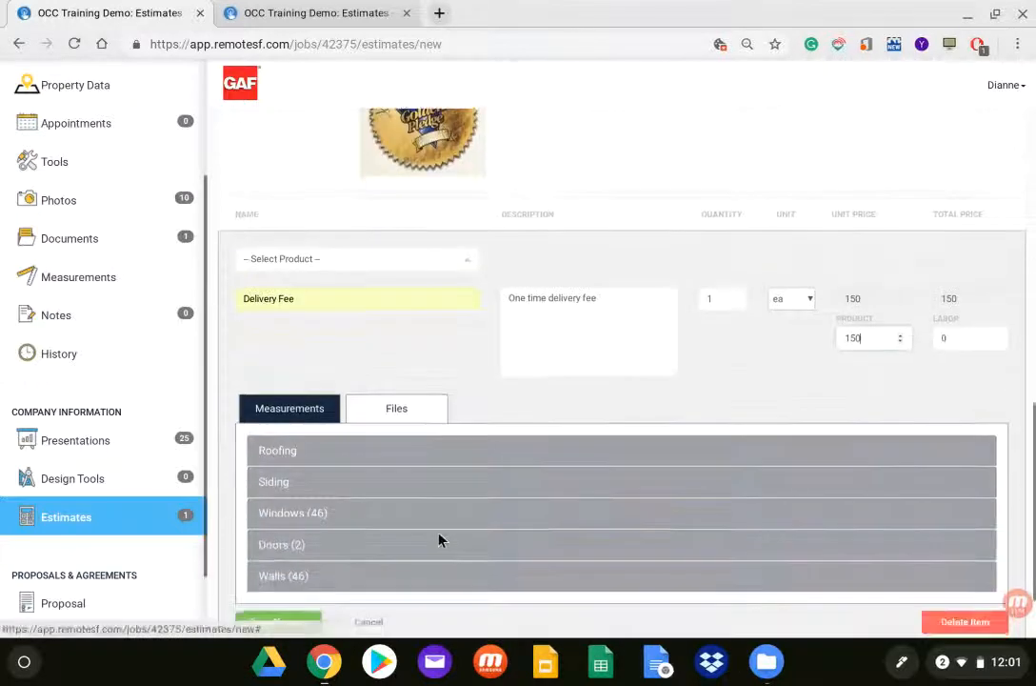
click(399, 410)
scroll(475, 280, up, 5)
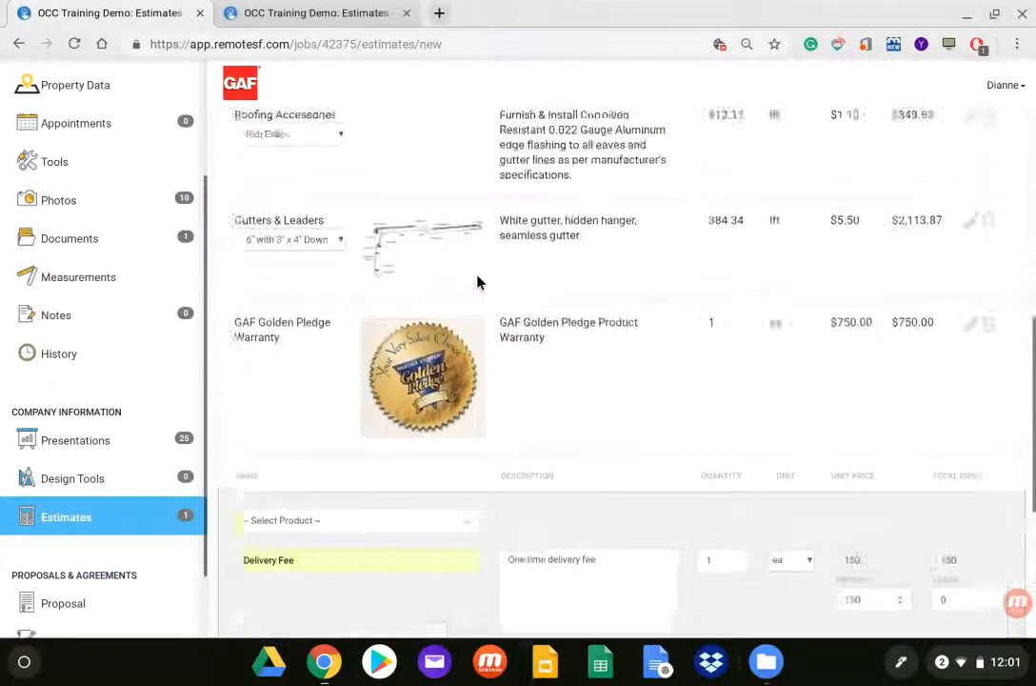
scroll(478, 280, down, 3)
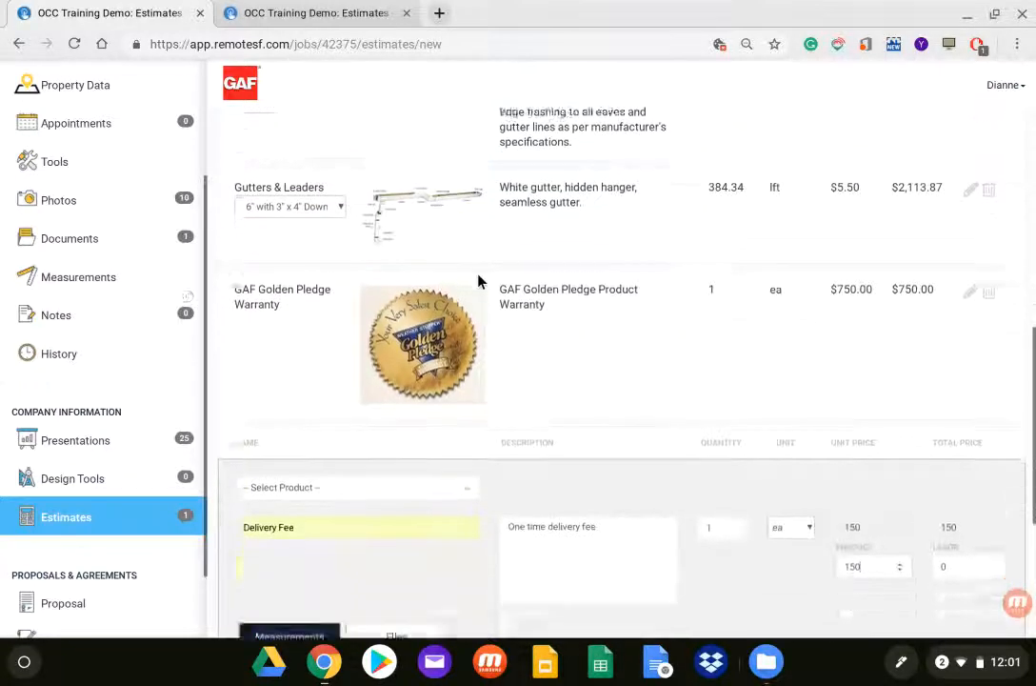
scroll(479, 280, down, 2)
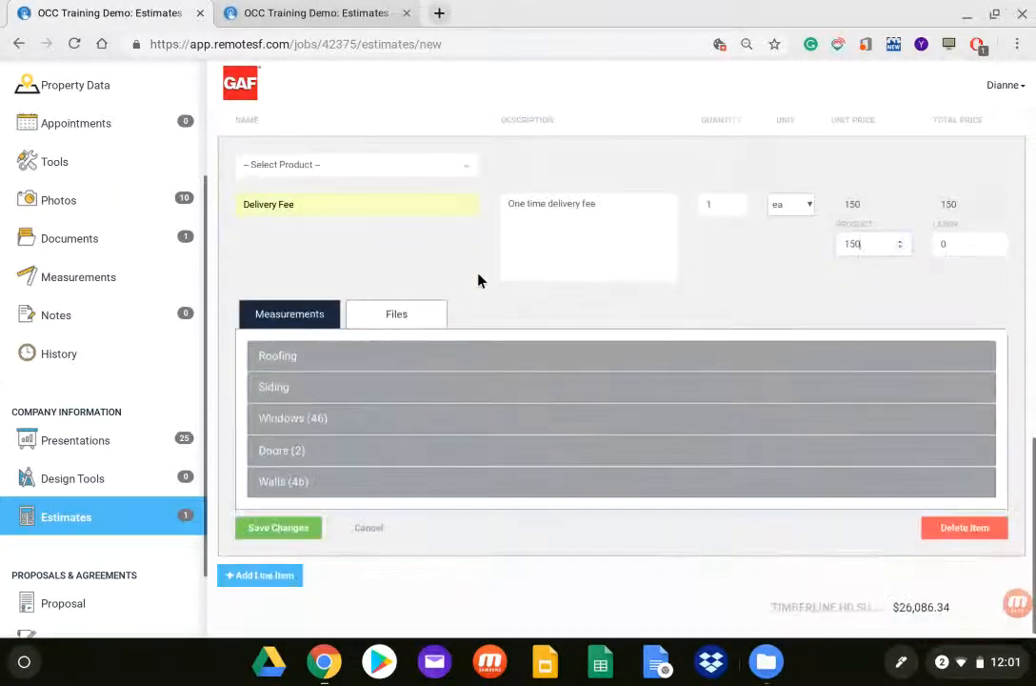
click(398, 316)
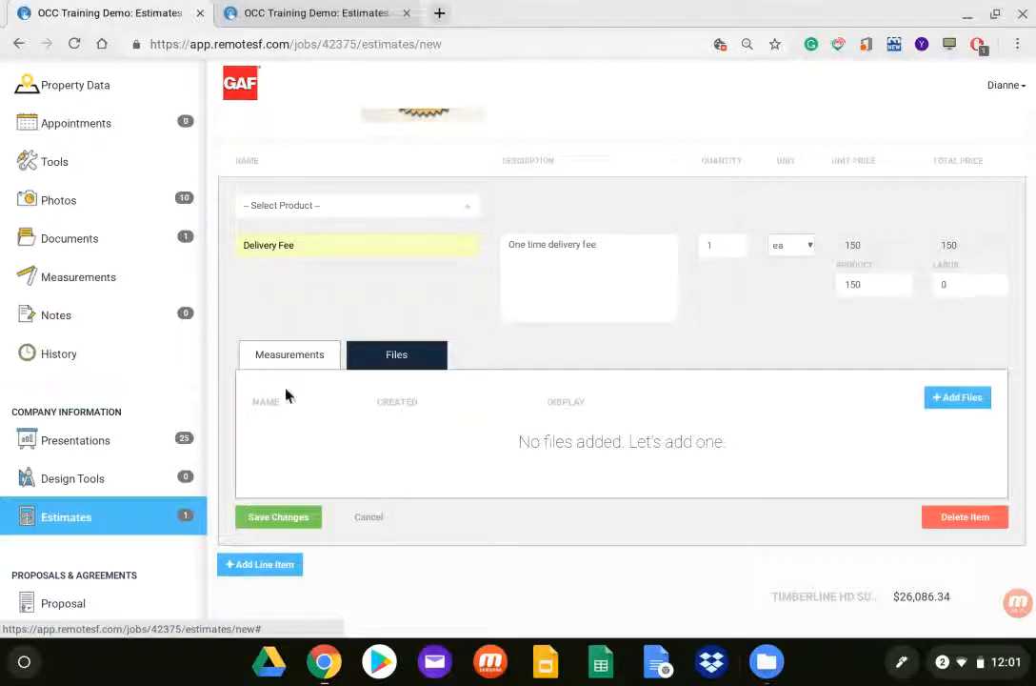
click(943, 405)
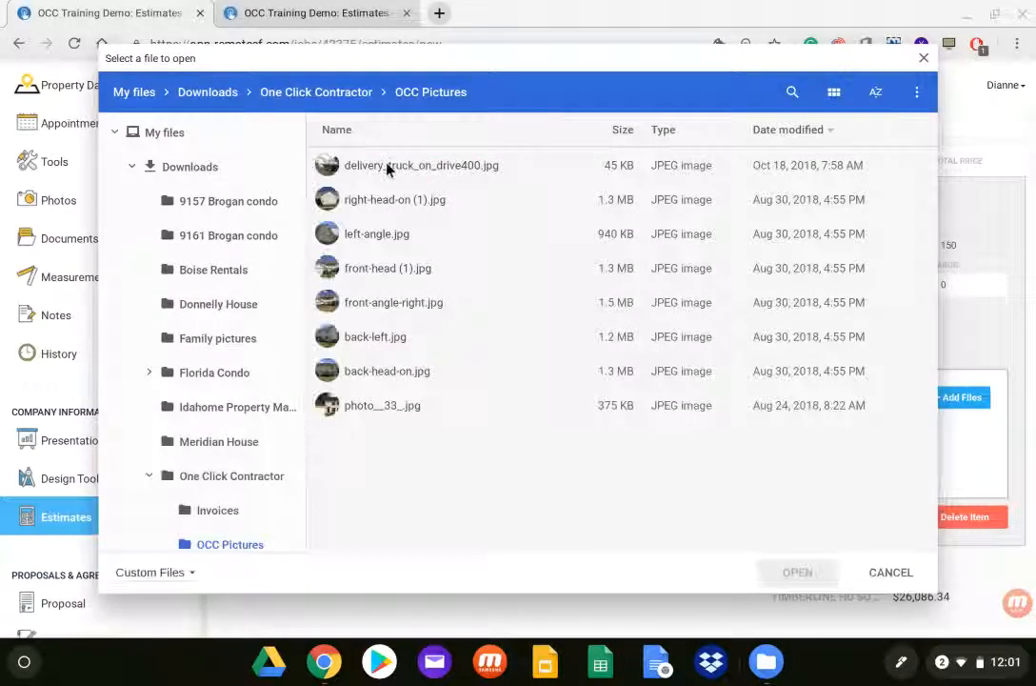
click(388, 168)
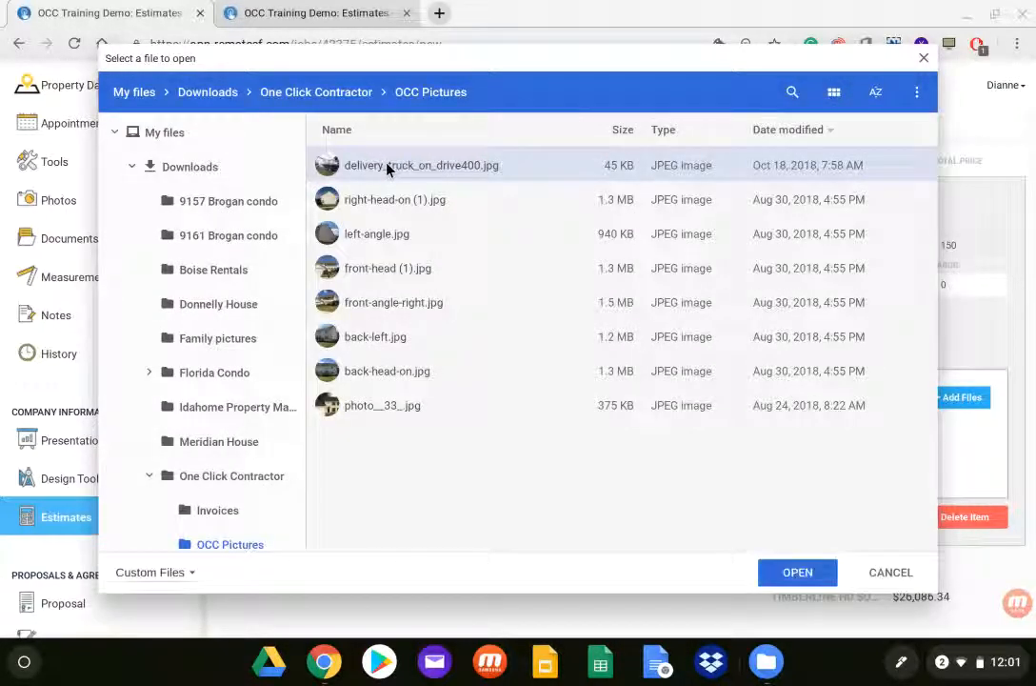
click(819, 574)
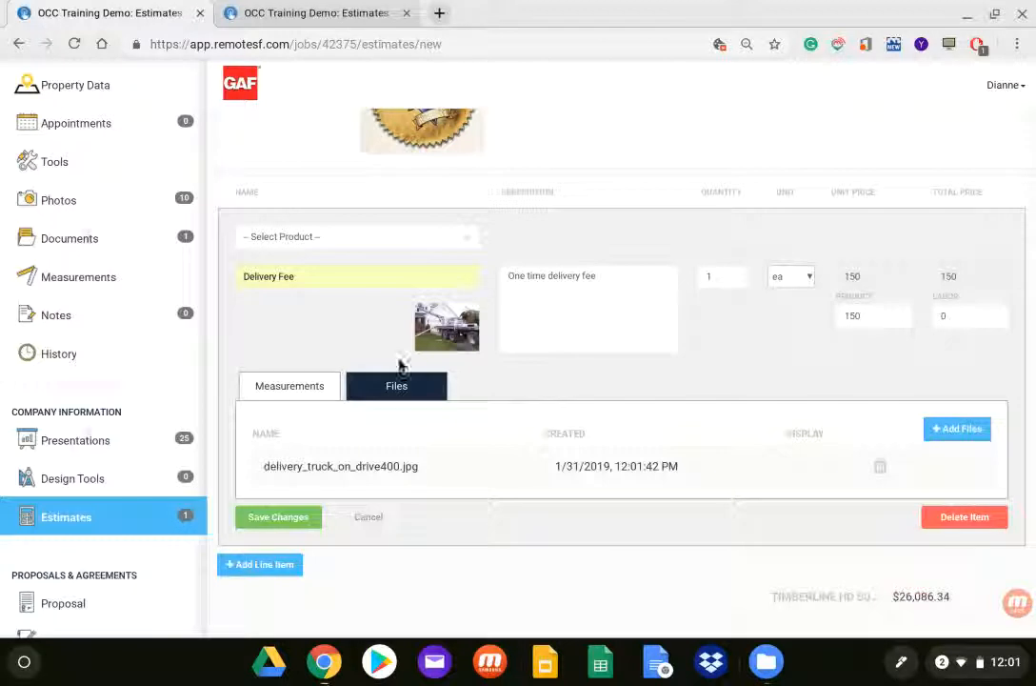
click(267, 524)
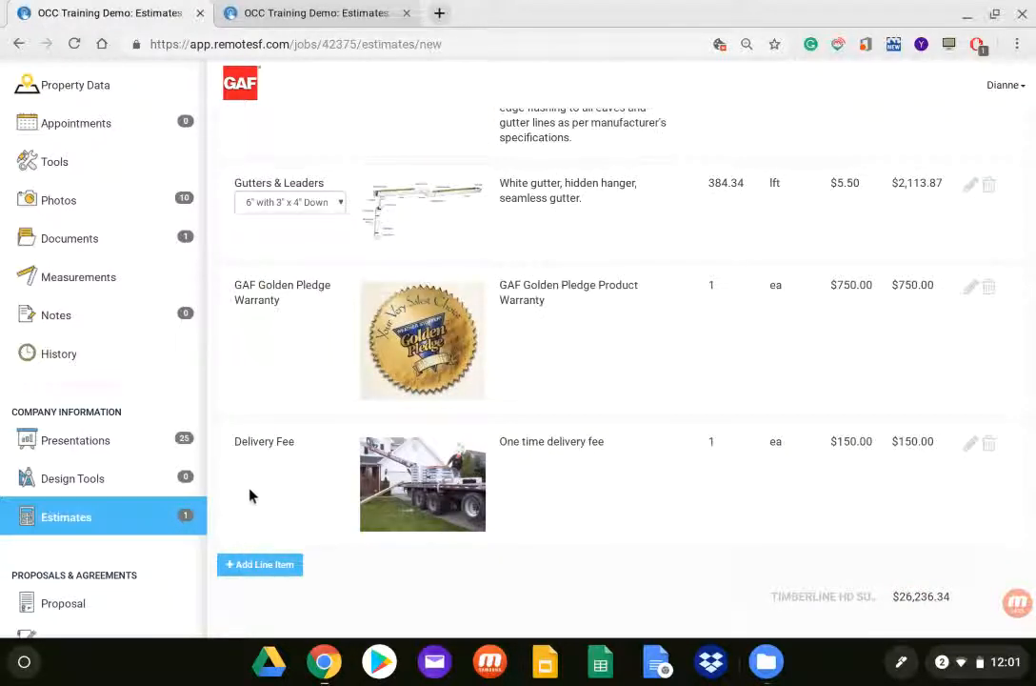
Step: Review the line items in the James Hardie group of the estimate
scroll(699, 412, up, 3)
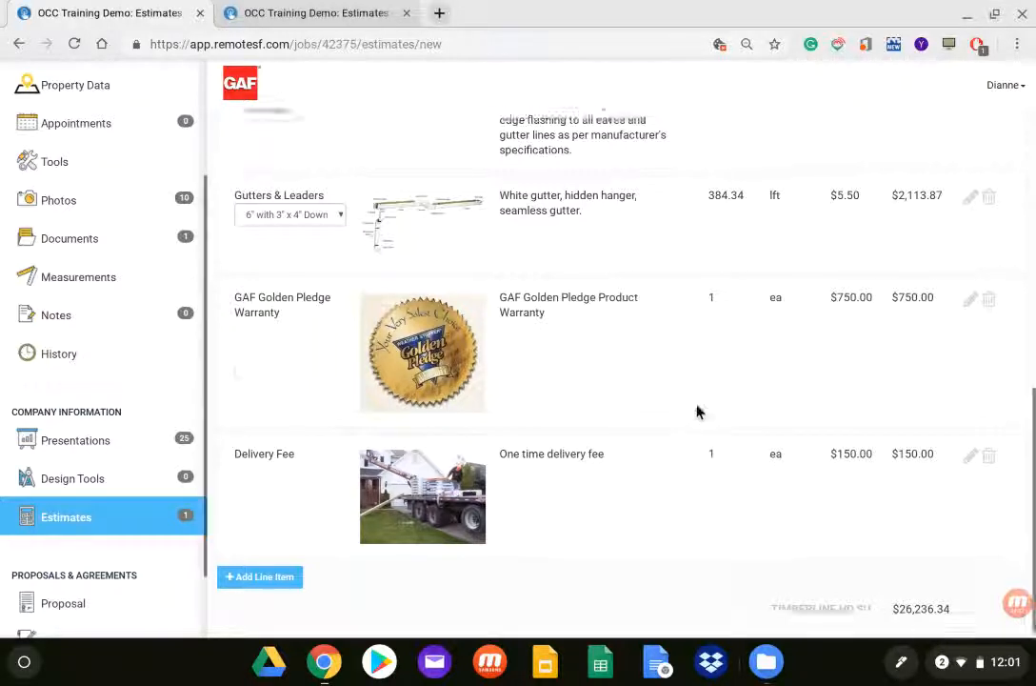
scroll(702, 403, up, 3)
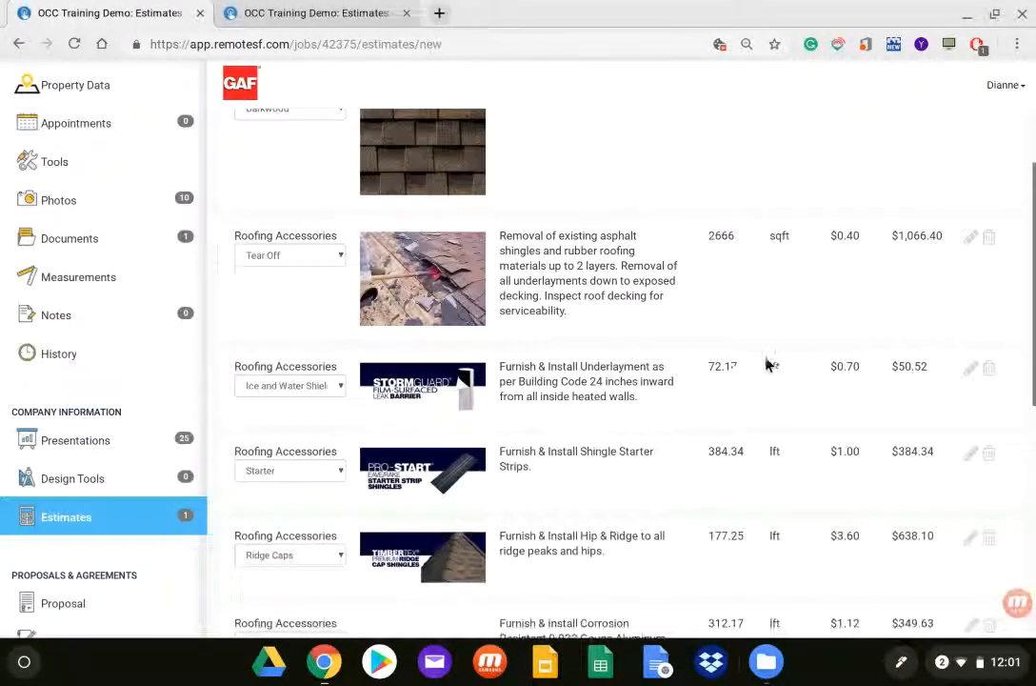
scroll(693, 369, up, 3)
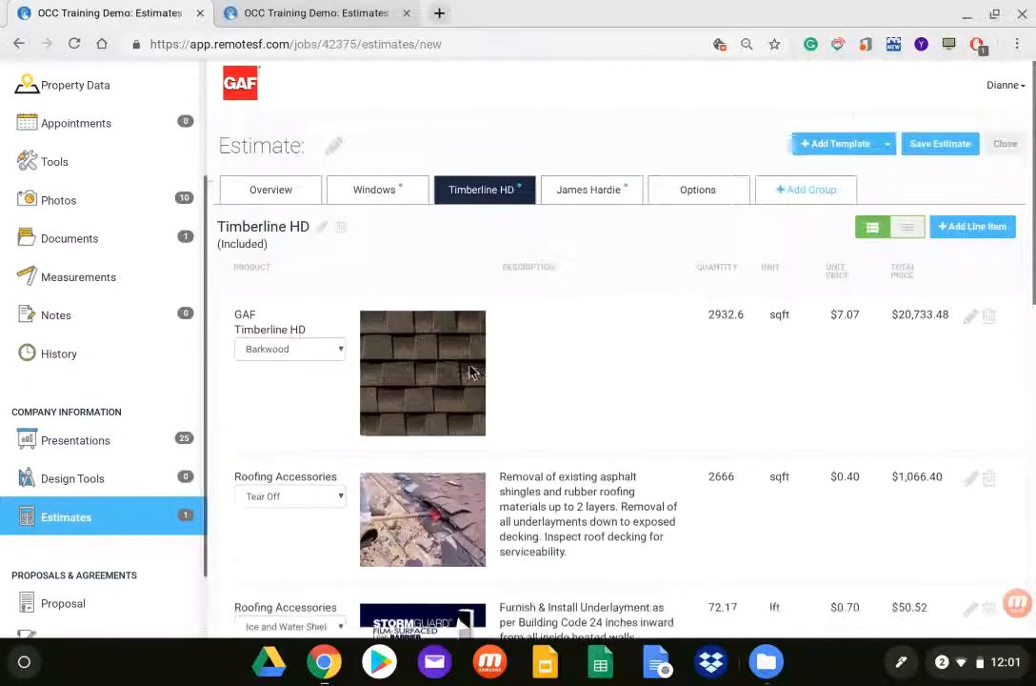
click(588, 192)
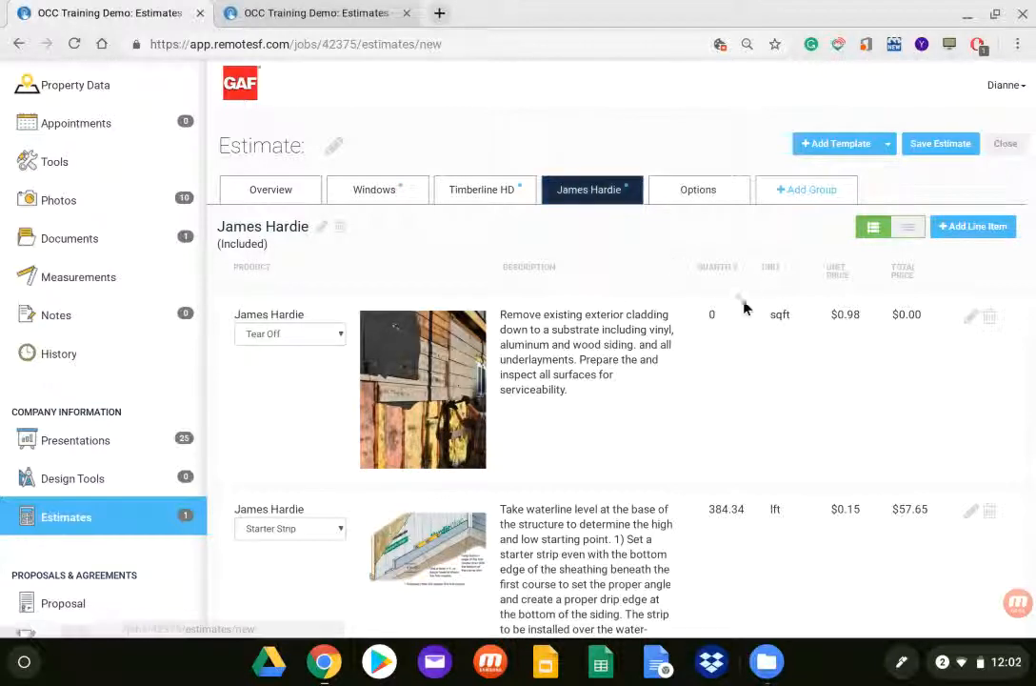
scroll(781, 353, down, 3)
scroll(782, 352, down, 5)
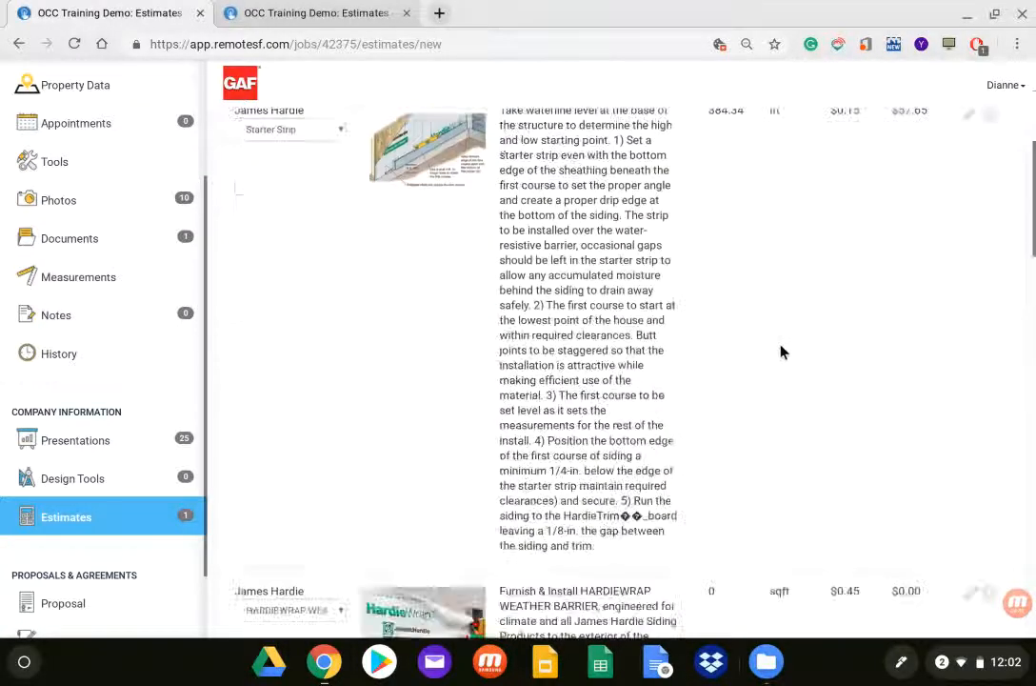
scroll(771, 390, up, 5)
scroll(762, 443, up, 3)
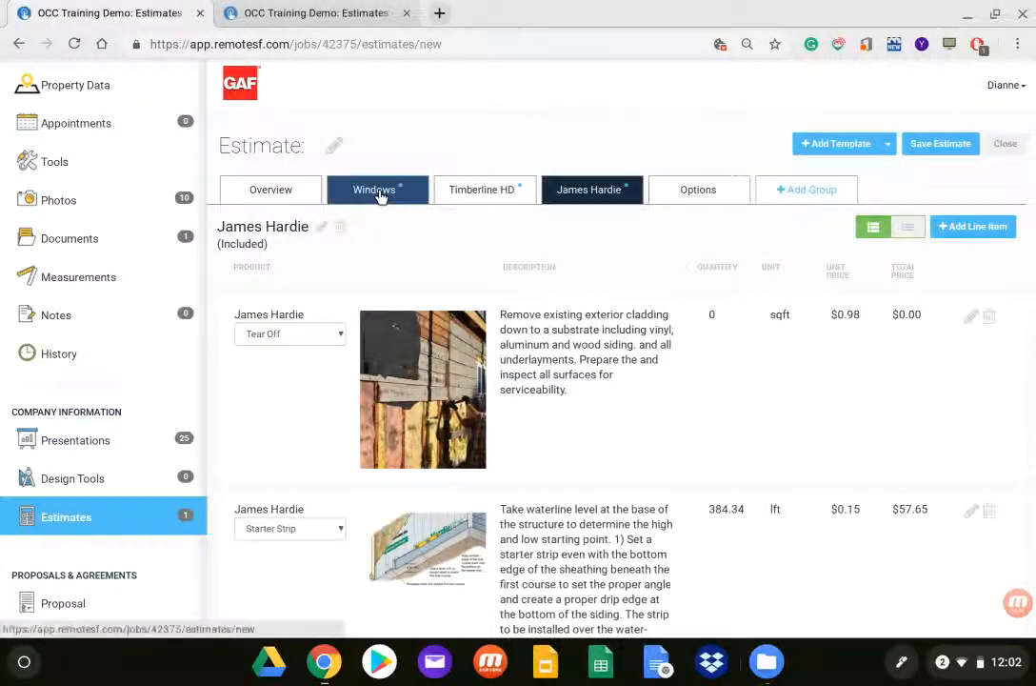
Step: Delete the Windows group from the estimate and confirm the deletion
click(380, 193)
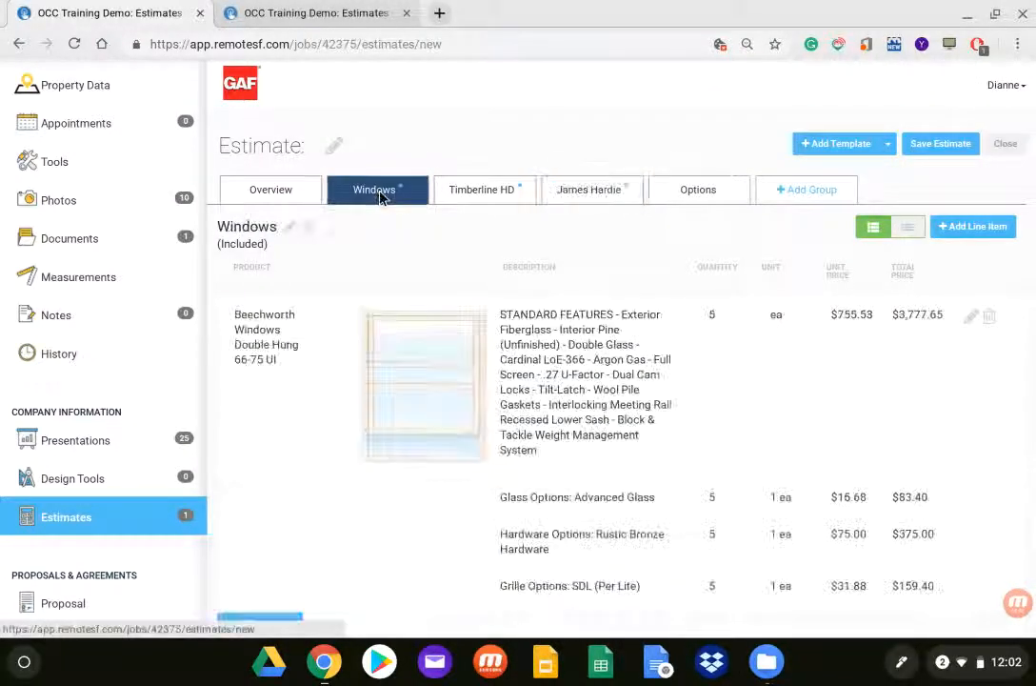
click(311, 231)
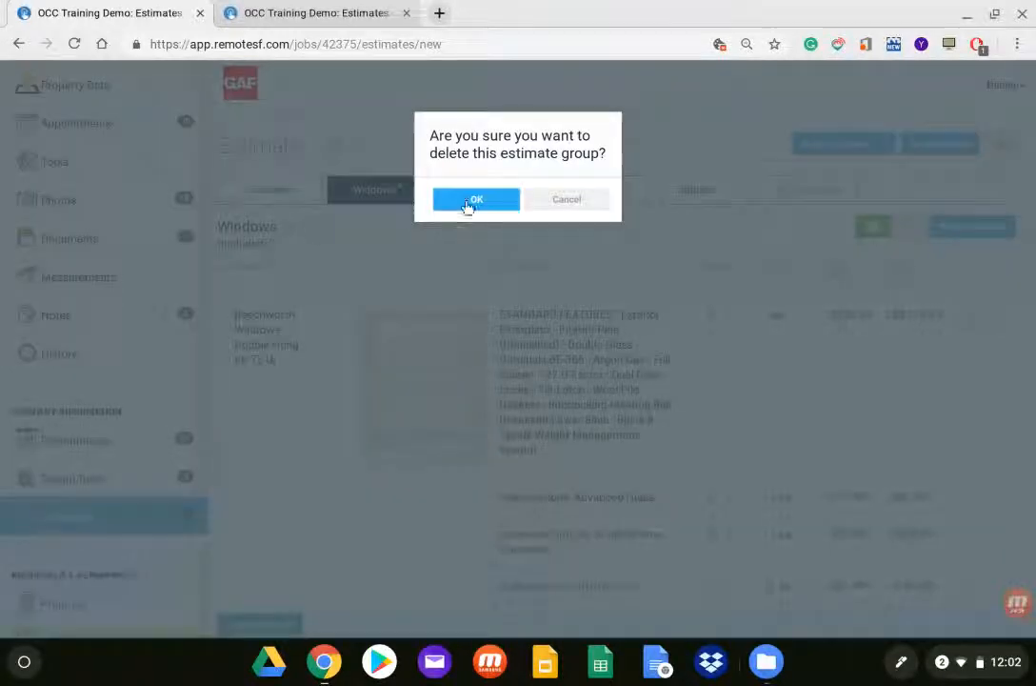
click(485, 199)
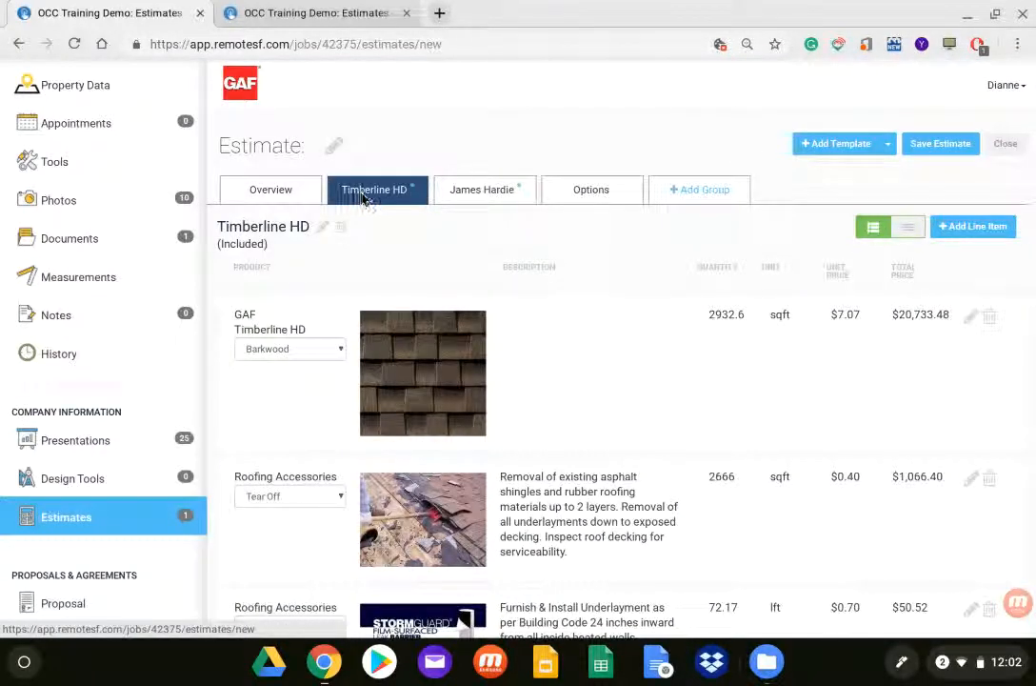
Step: Set the Tear Off quantity in the James Hardie group to the Siding Soffit Total measurement of 1204 sqft and save the line item
click(503, 199)
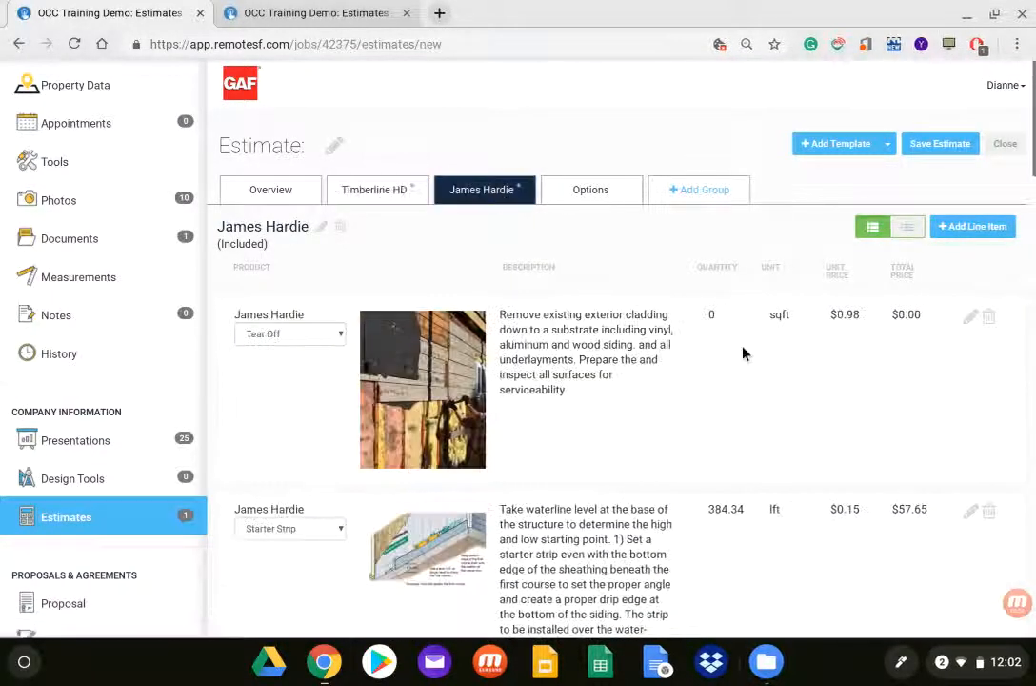
click(971, 320)
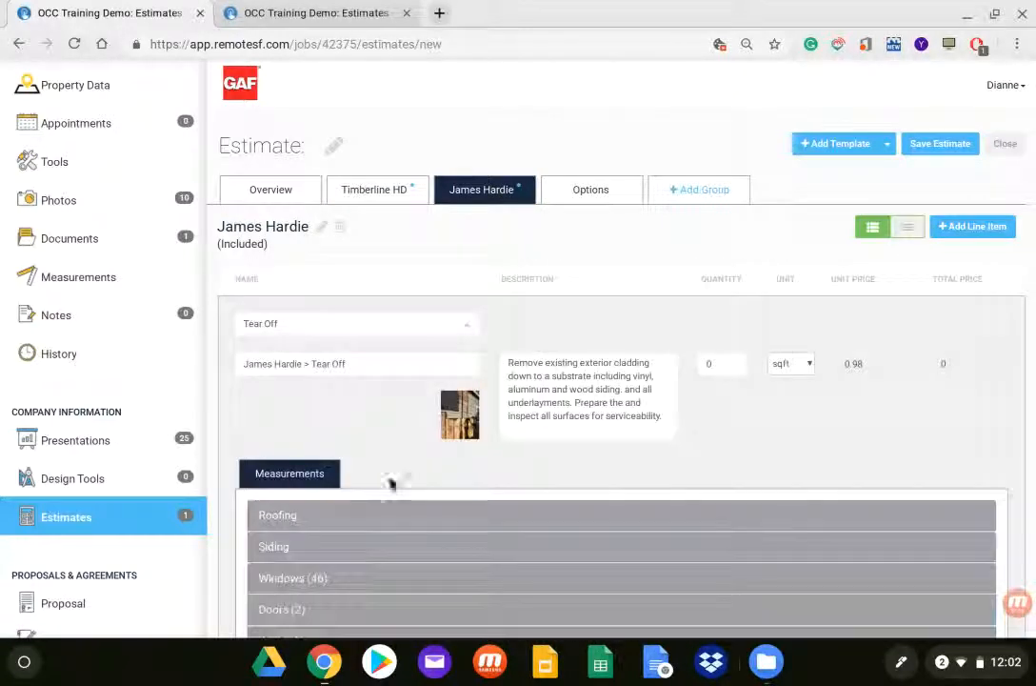
click(269, 549)
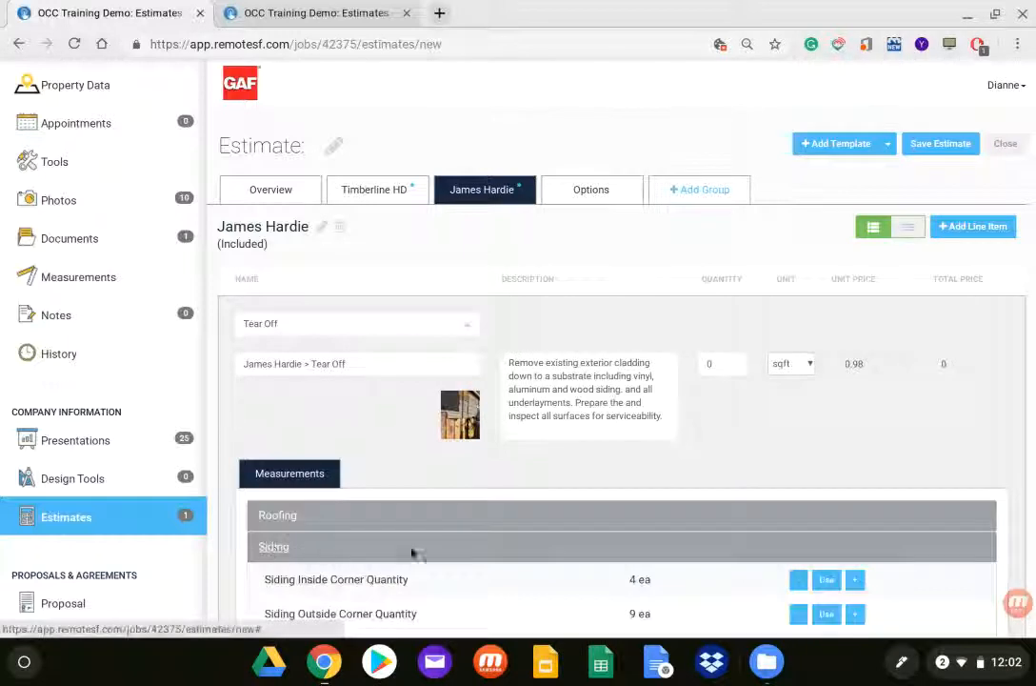
scroll(462, 553, down, 3)
scroll(466, 546, down, 10)
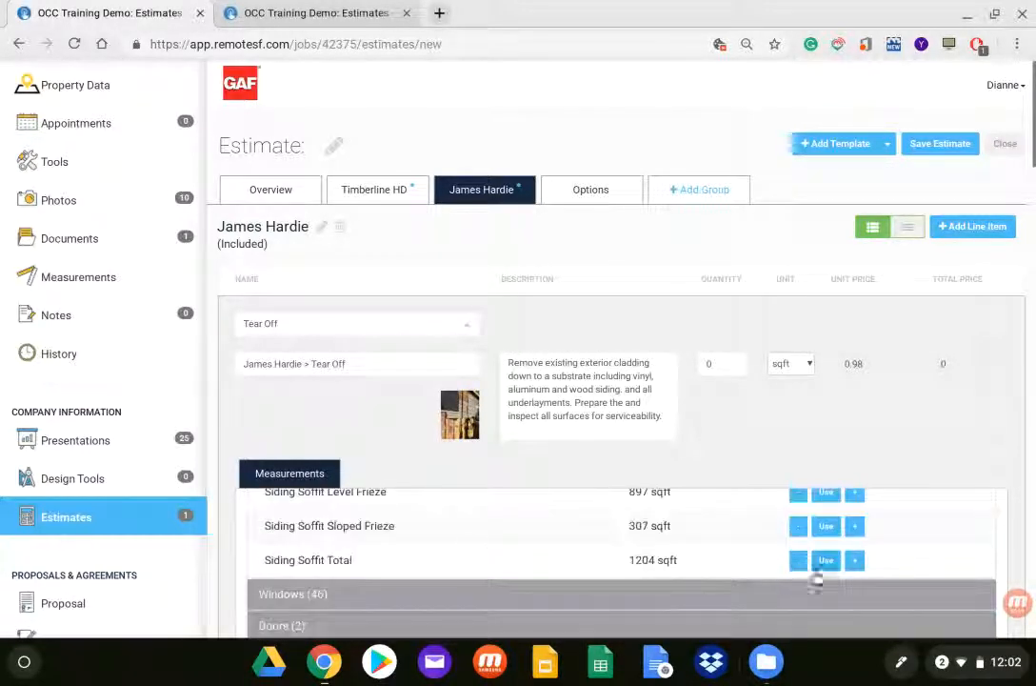
click(826, 561)
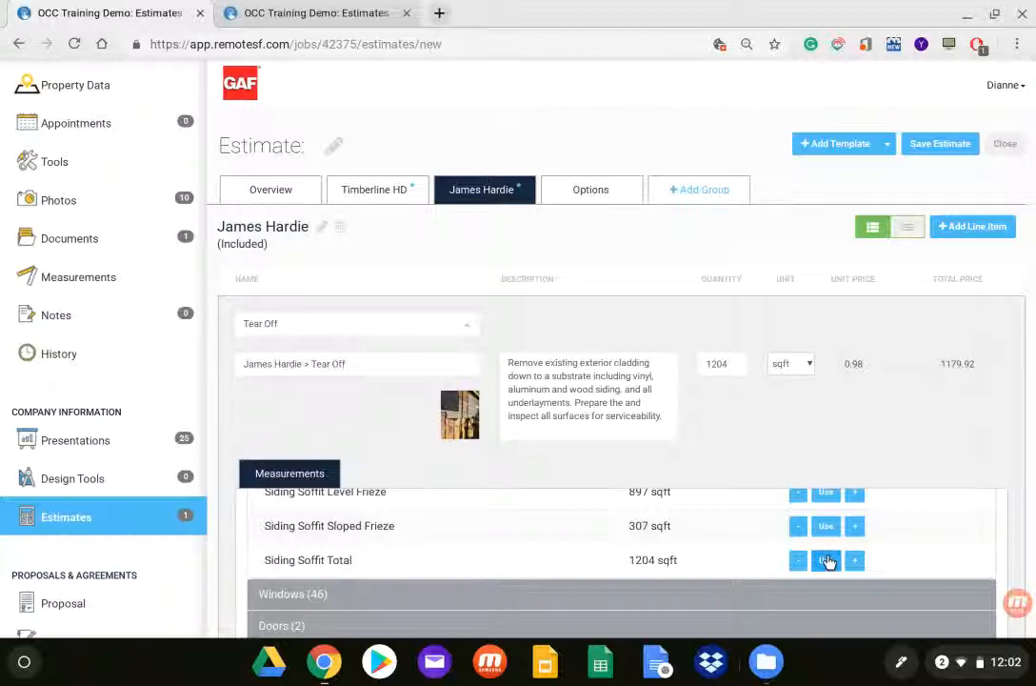
scroll(474, 463, down, 3)
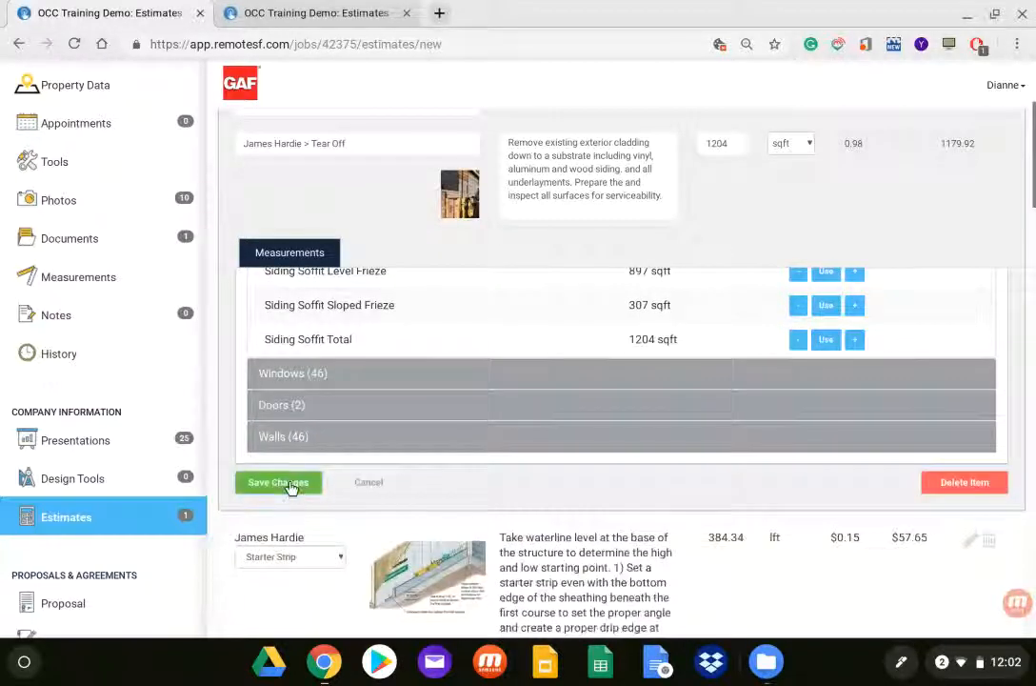
click(278, 483)
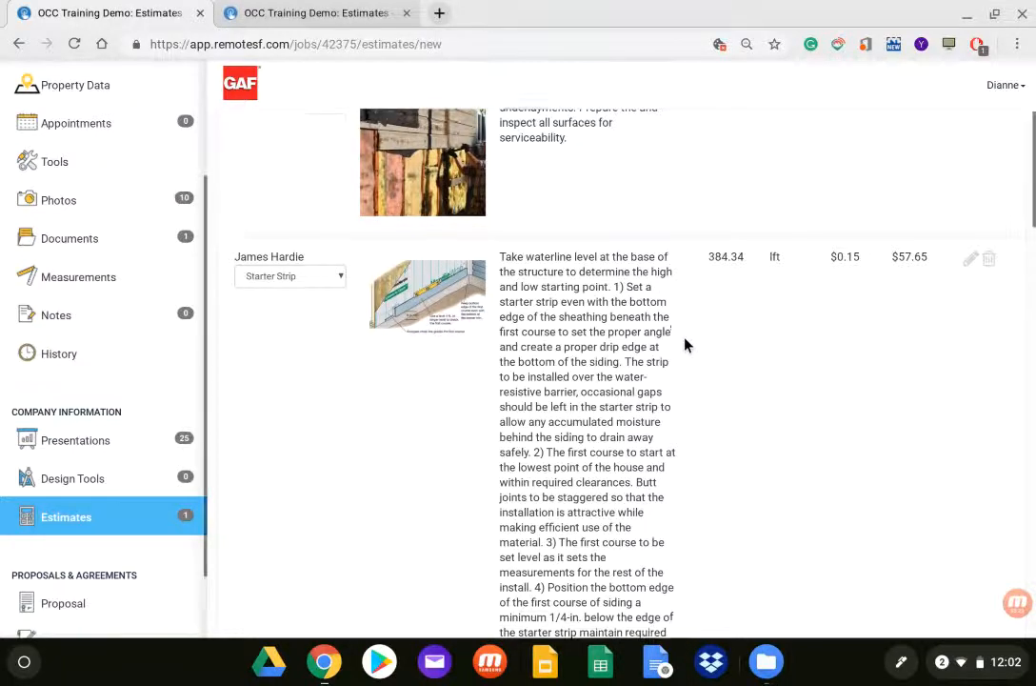
Step: Name the estimate "Estimate with Template" and save the name
scroll(685, 345, up, 3)
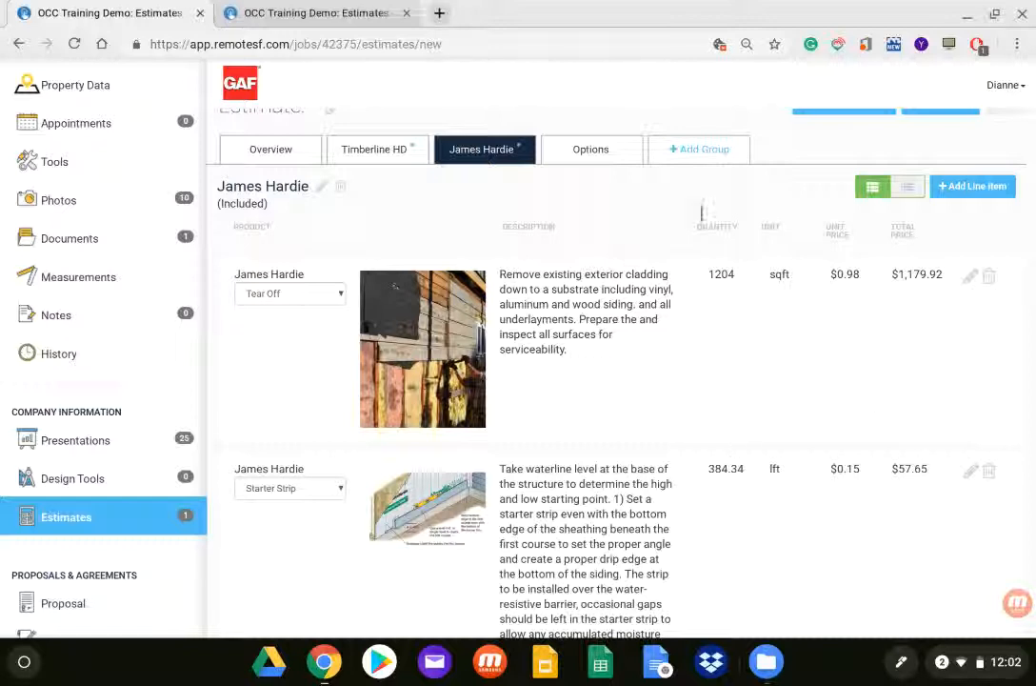
scroll(448, 259, up, 1)
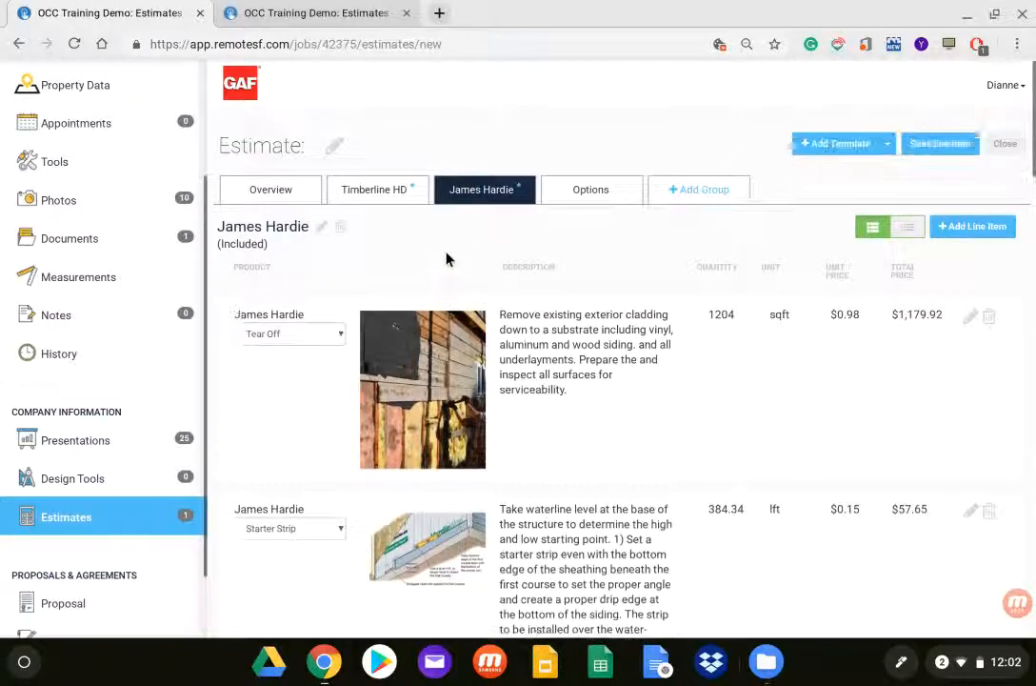
click(340, 148)
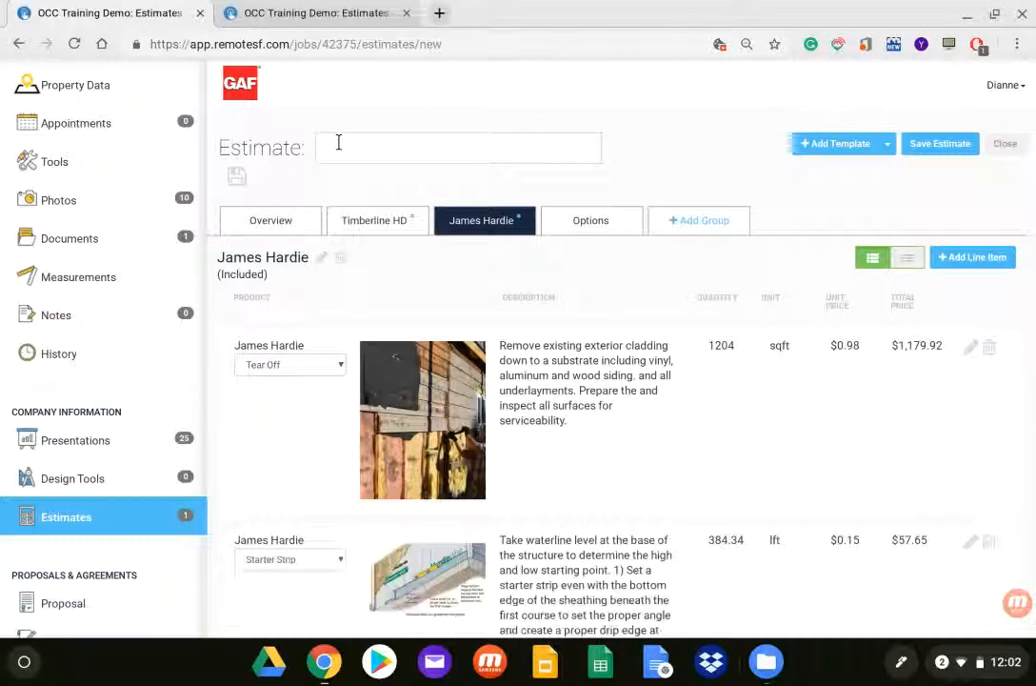
click(338, 141)
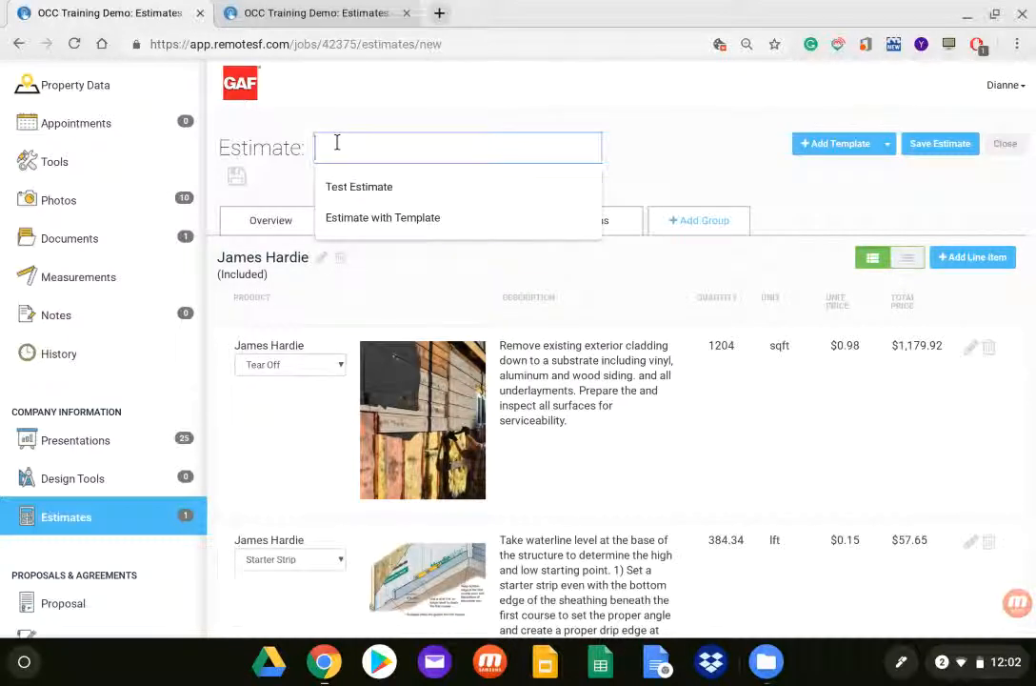
click(342, 217)
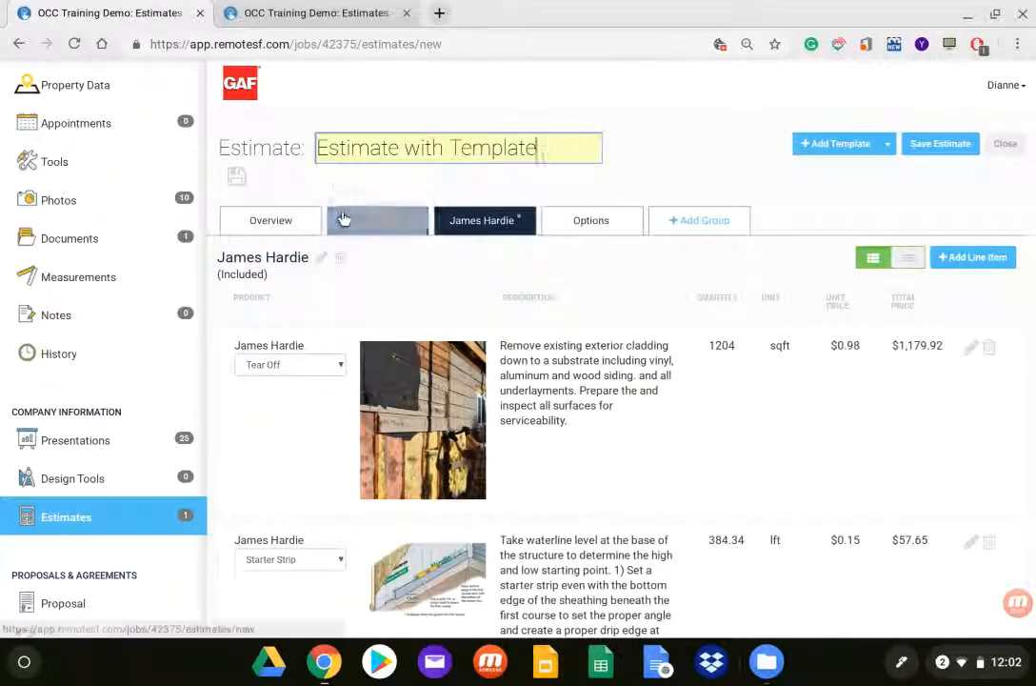
click(238, 177)
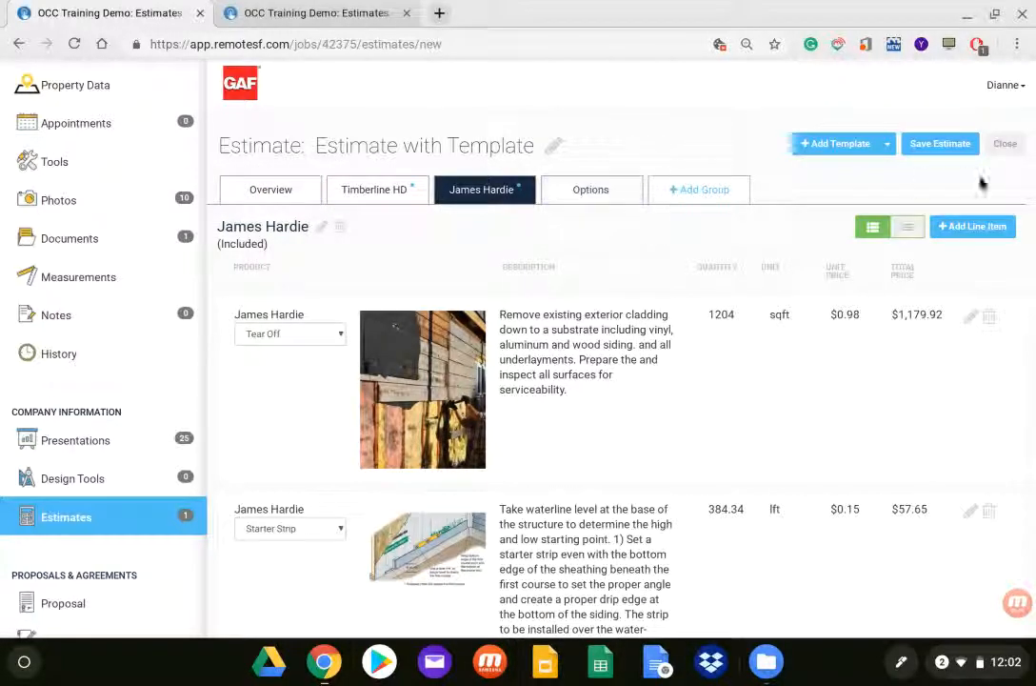
Step: Save the whole estimate and close it to return to the job's estimates list
click(941, 145)
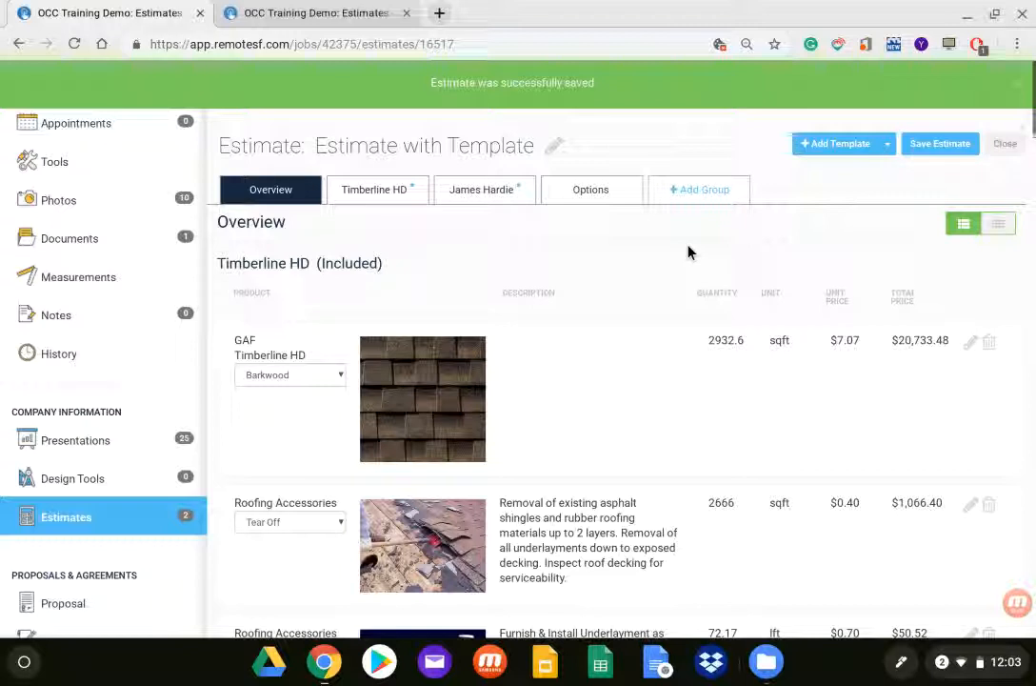
click(1000, 145)
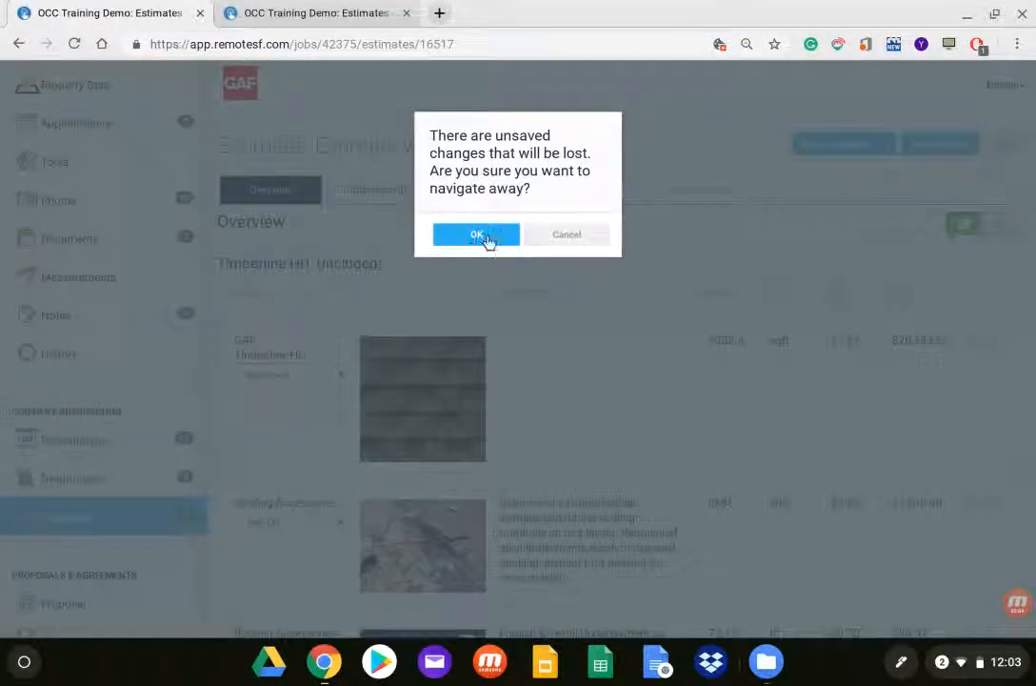
click(580, 235)
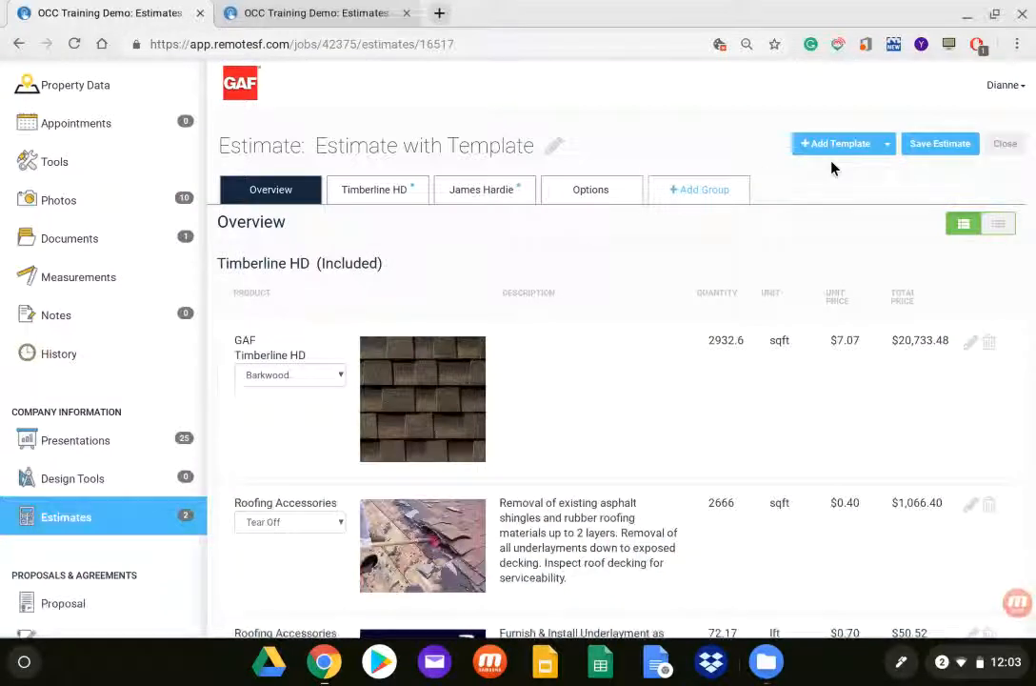
click(935, 146)
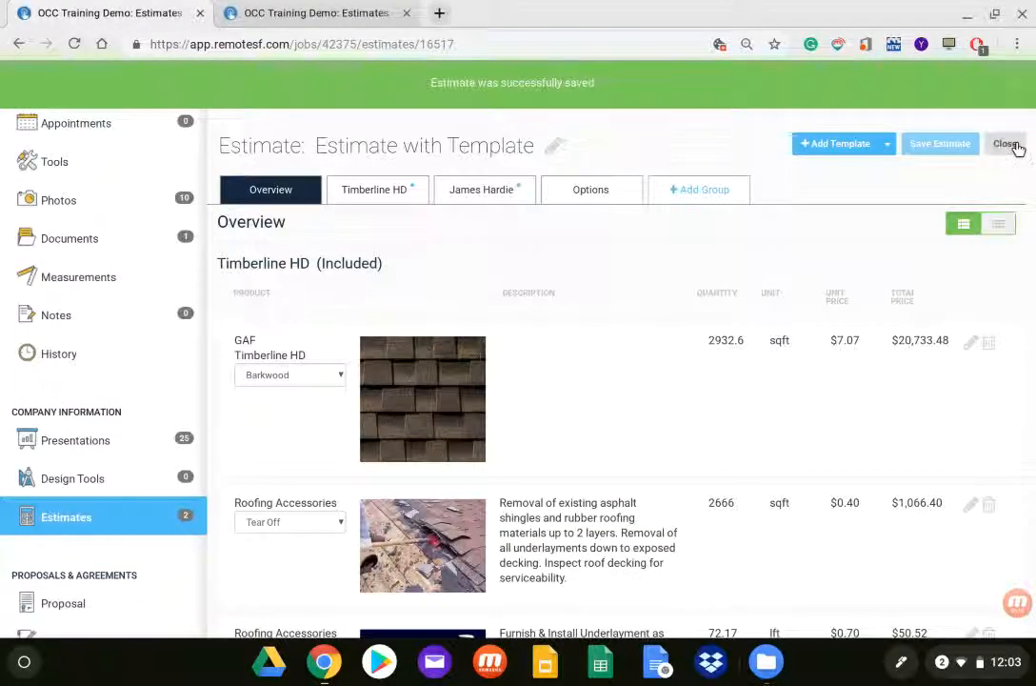
click(1007, 145)
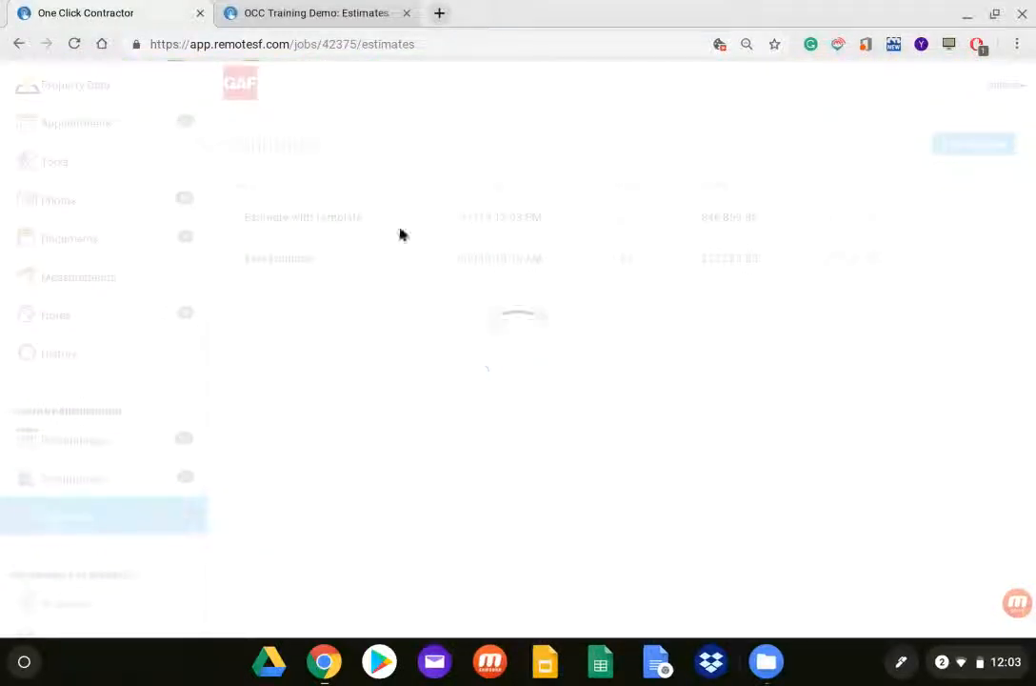